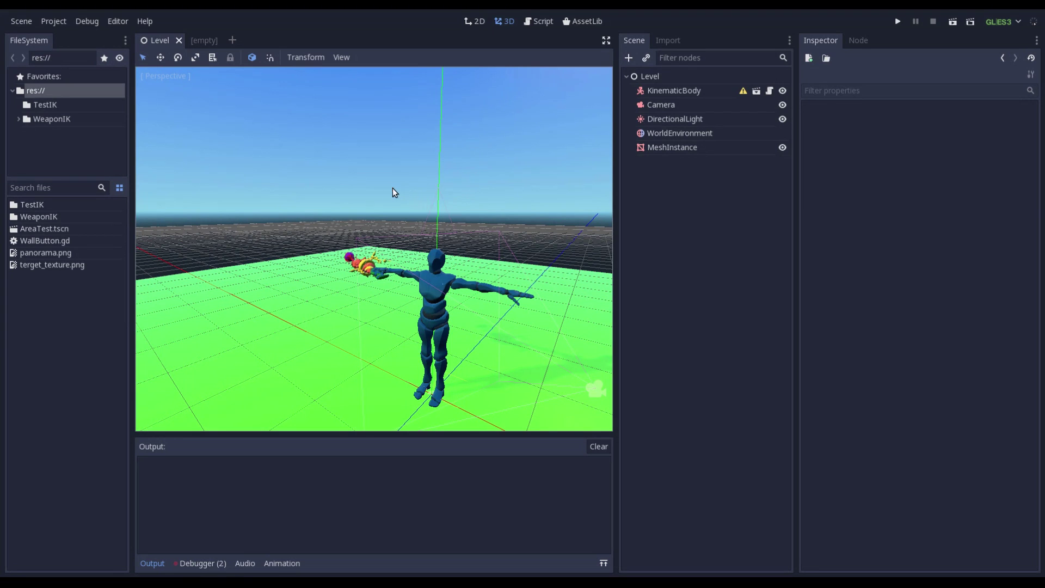
- Run the project and try switching the character to the second weapon
middle_drag(394, 191, 424, 167)
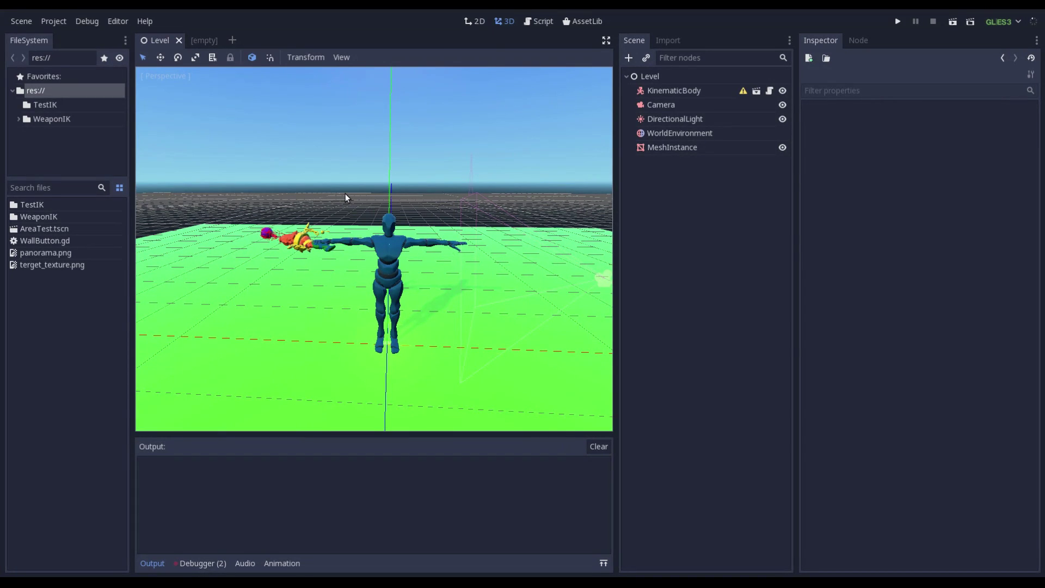
key(F5)
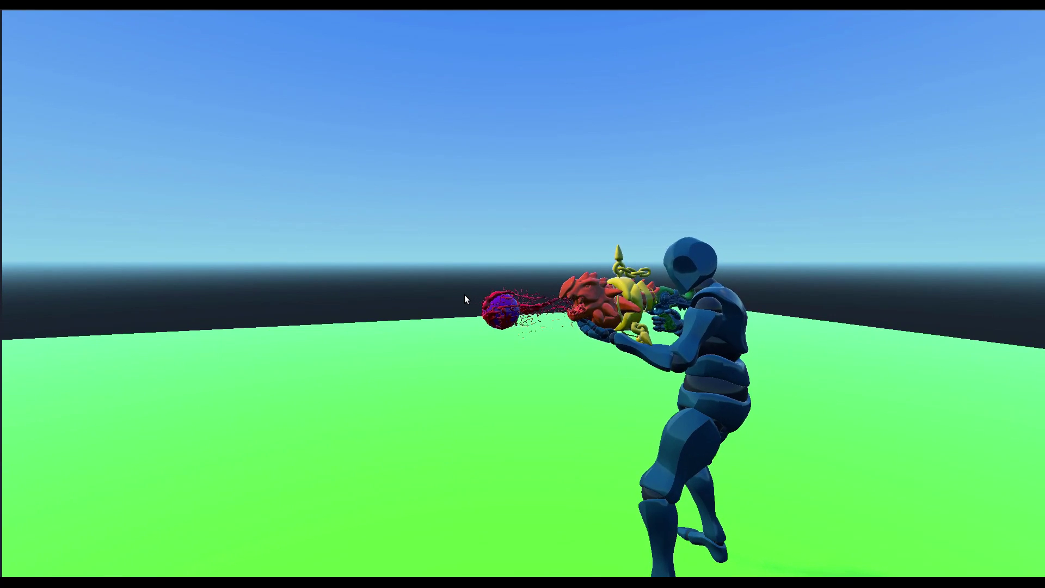
key(2)
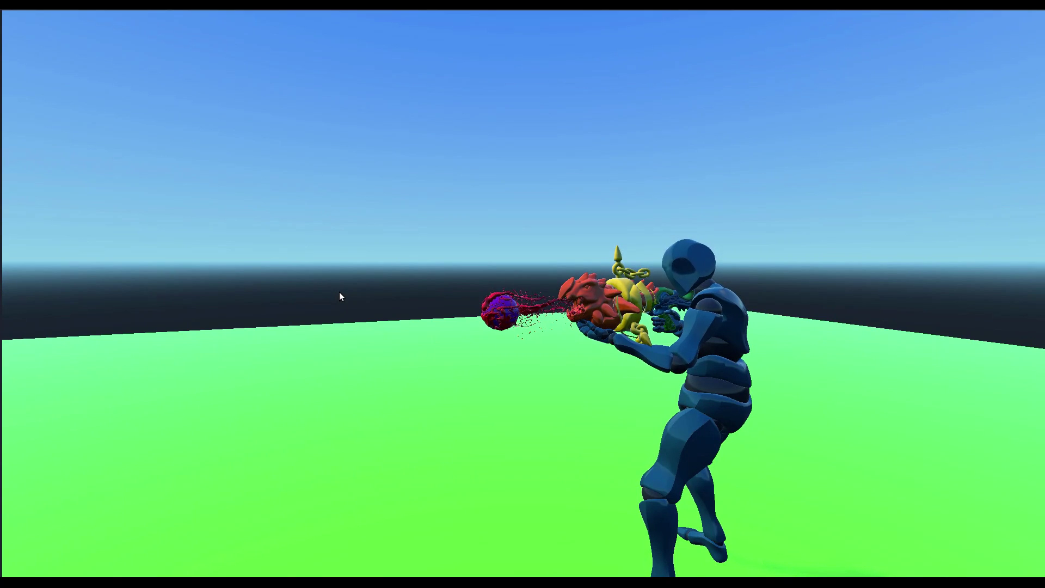
key(2)
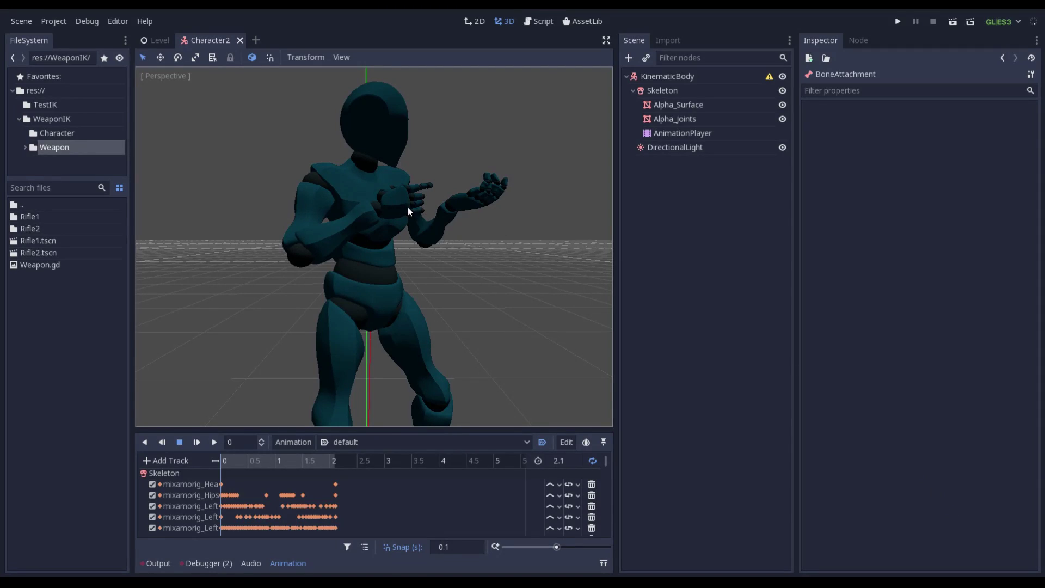
- Examine the Character2 model and its Skeleton and Alpha_Surface nodes, and show the WeaponIK folder's contents
scroll(270, 180, down, 3)
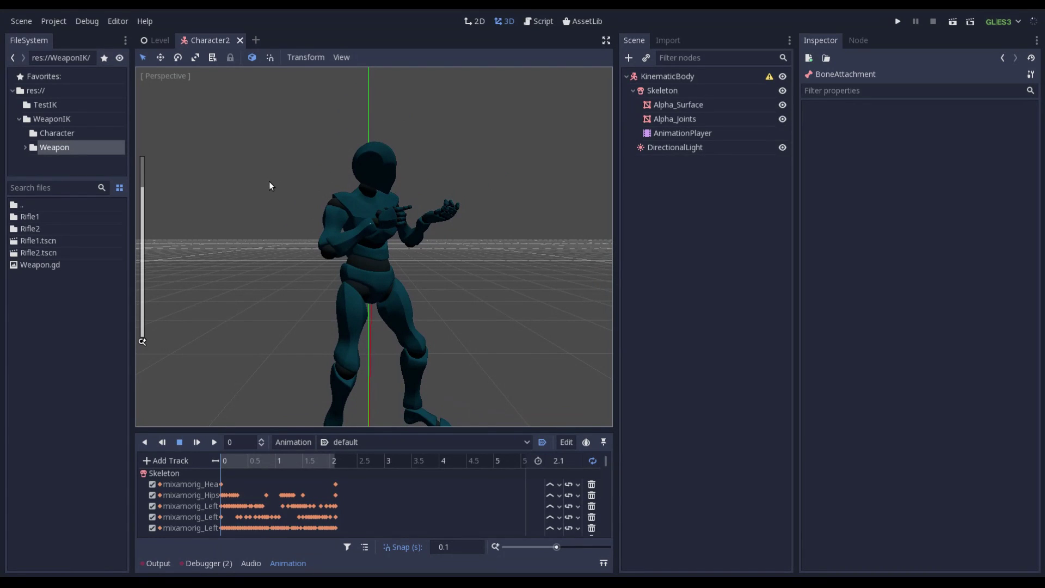
mouse_move(287, 161)
middle_down()
mouse_move(252, 189)
mouse_move(281, 174)
middle_up()
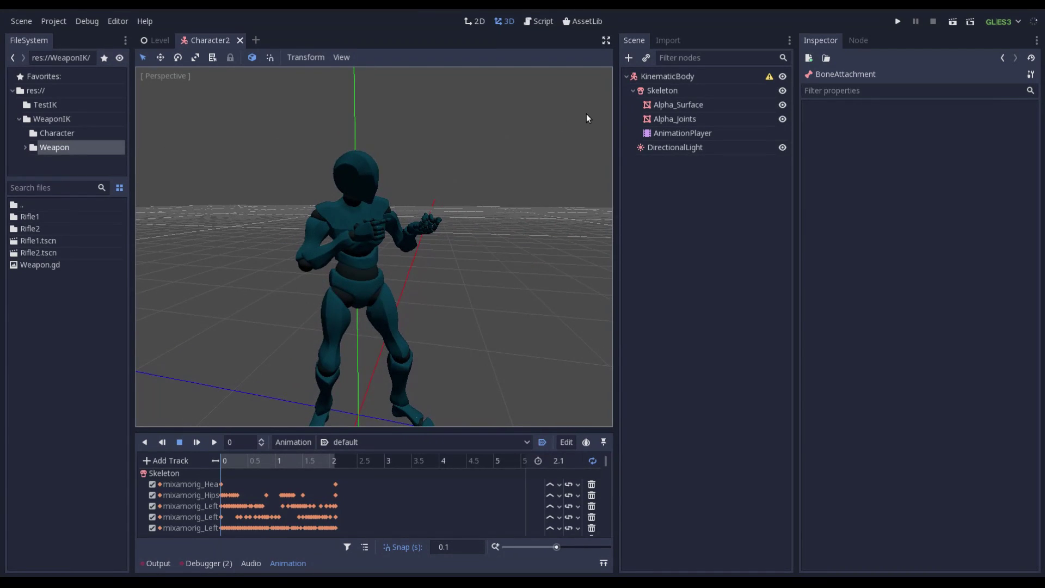
double_click(37, 205)
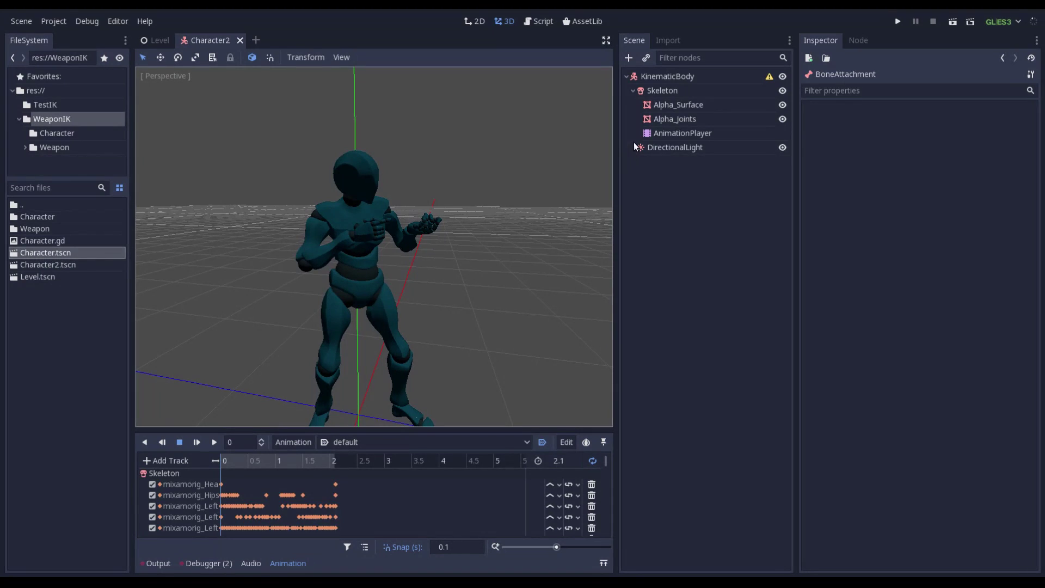
click(674, 91)
scroll(463, 207, down, 3)
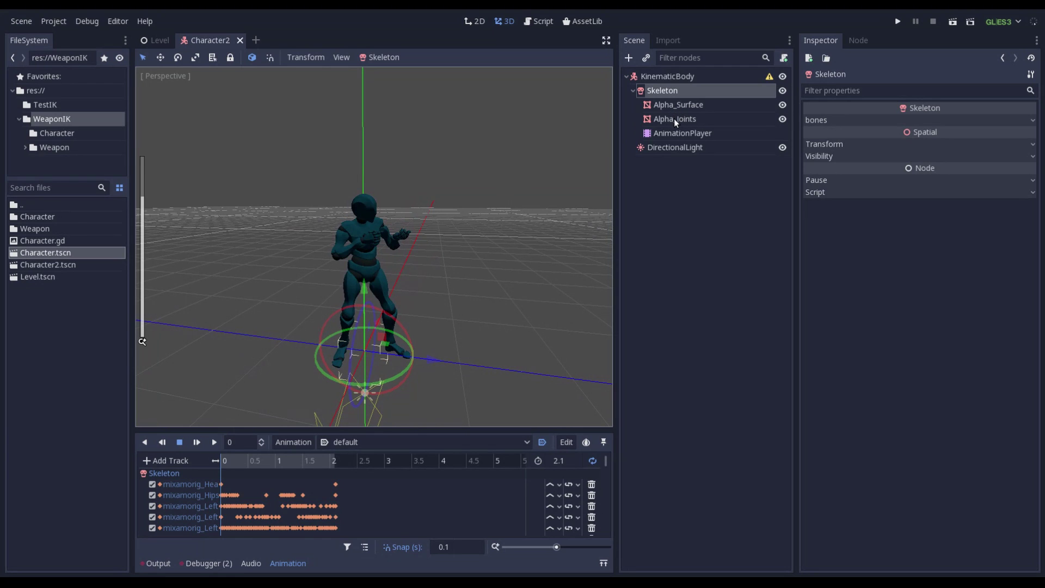
click(403, 243)
scroll(397, 246, up, 7)
scroll(388, 238, down, 4)
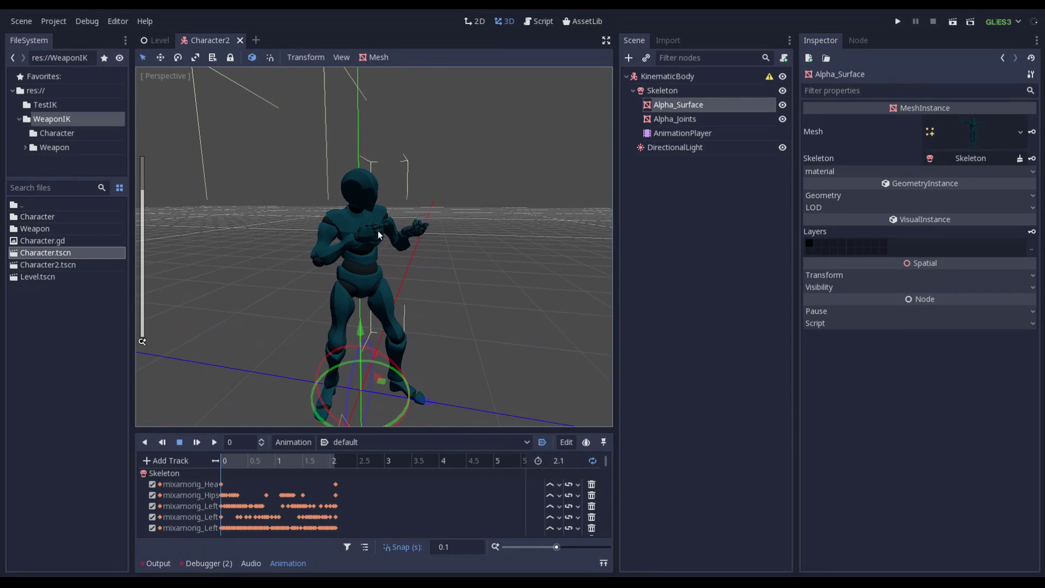
- Preview the default animation of the AnimationPlayer while watching the character's hands, and stop it
click(681, 134)
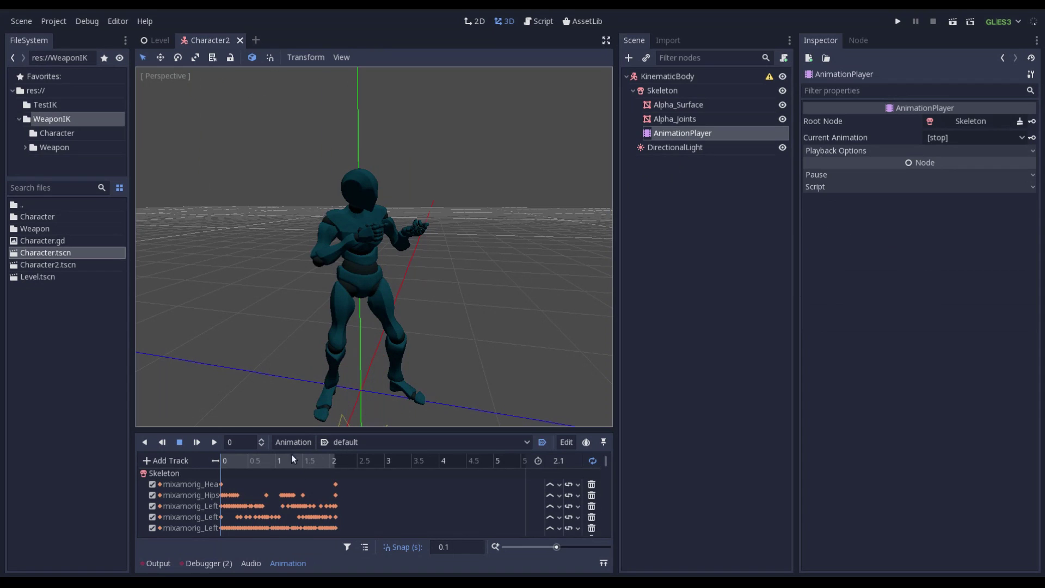
click(196, 442)
scroll(384, 257, up, 5)
scroll(408, 283, down, 5)
middle_drag(397, 294, 337, 272)
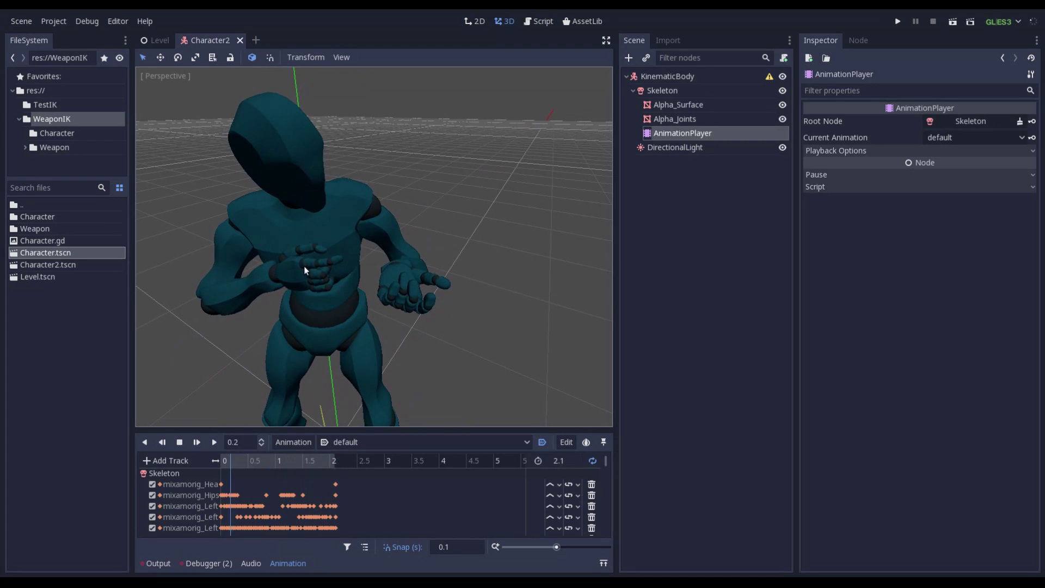
click(180, 442)
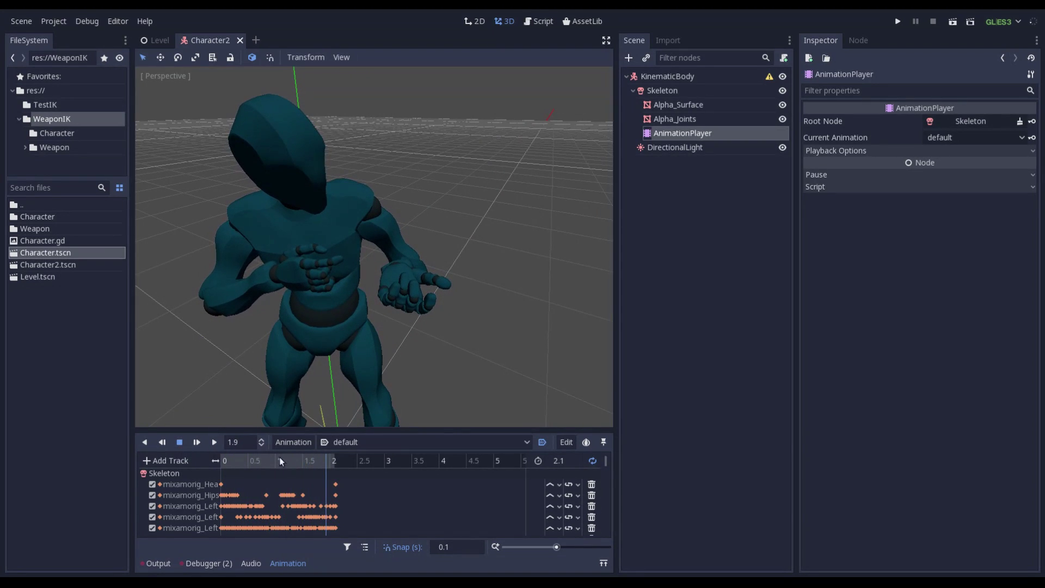
scroll(525, 169, down, 2)
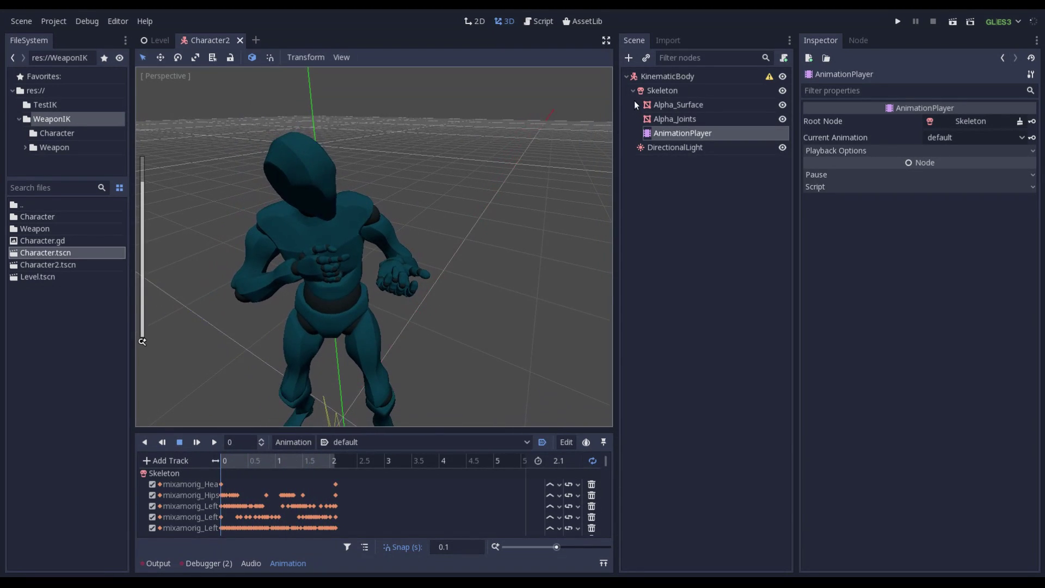
- Add a BoneAttachment node as a child of the Skeleton
click(655, 90)
right_click(658, 95)
click(673, 99)
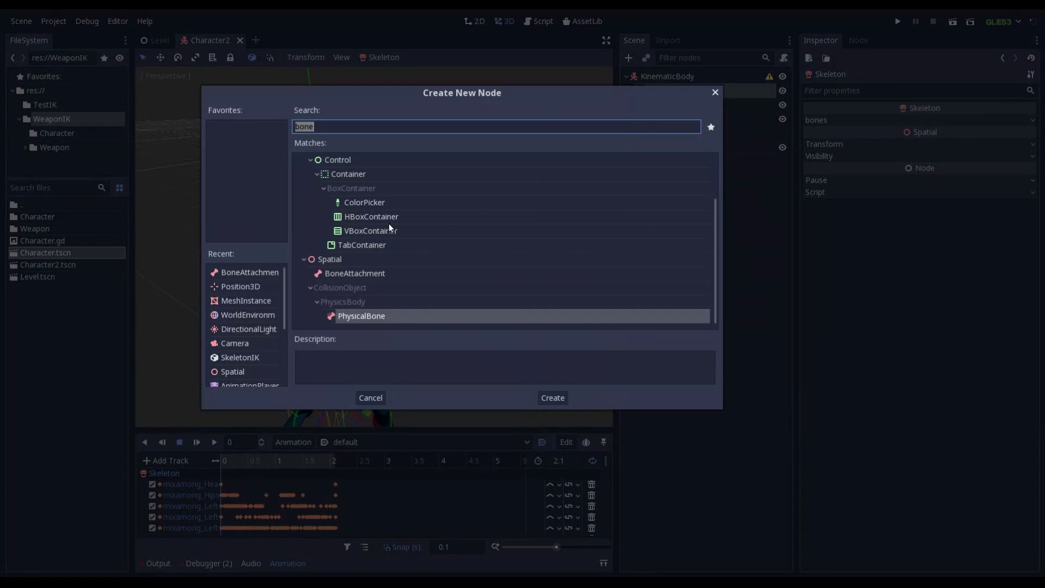
click(369, 275)
key(Return)
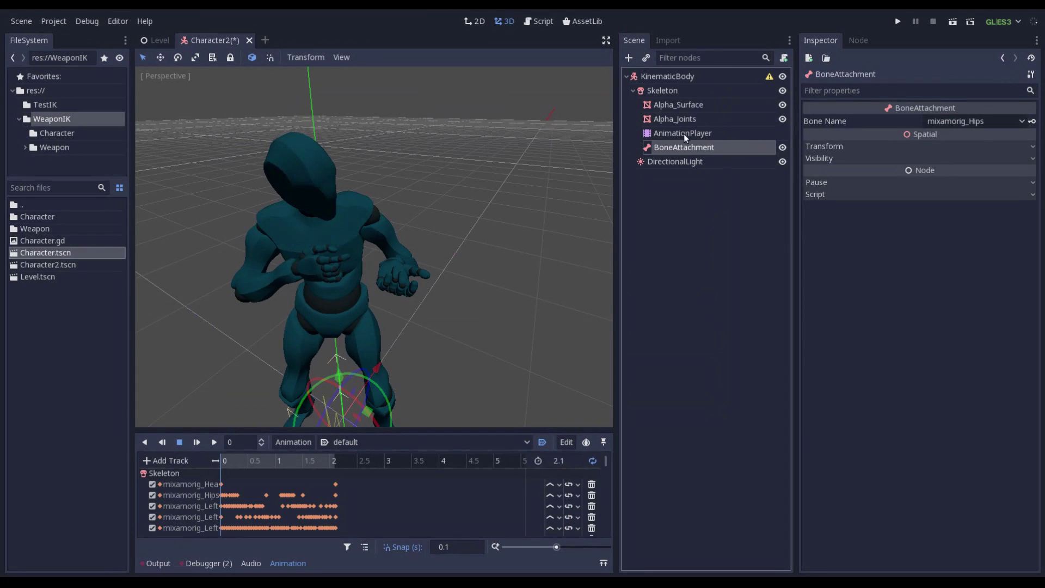
- Attach the BoneAttachment to the bone mixamorig_RightHand
click(961, 122)
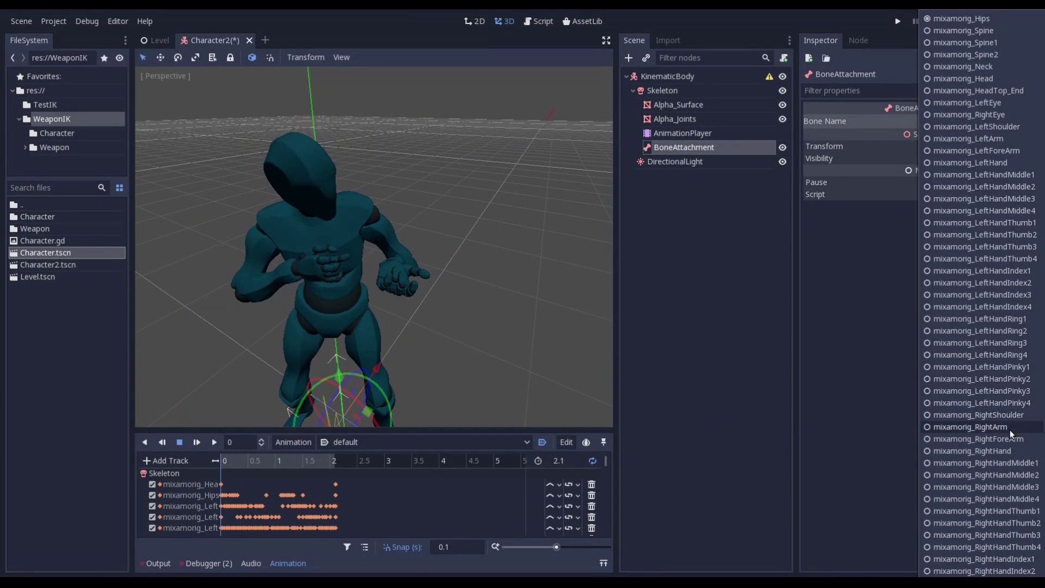
click(1008, 451)
scroll(341, 244, up, 3)
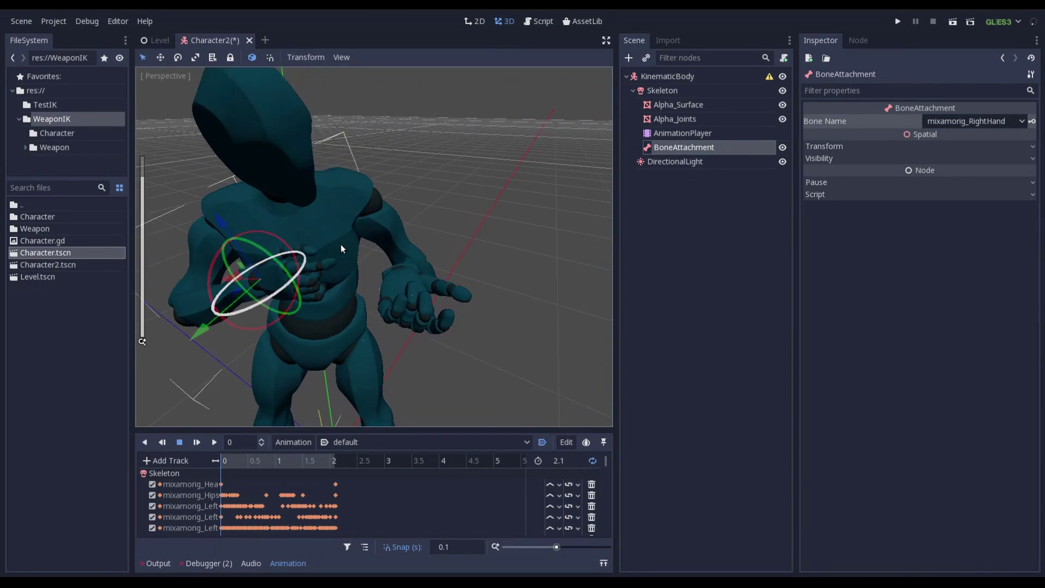
scroll(348, 246, down, 3)
scroll(348, 247, up, 3)
- Add a Spatial node as a child of the BoneAttachment
right_click(672, 148)
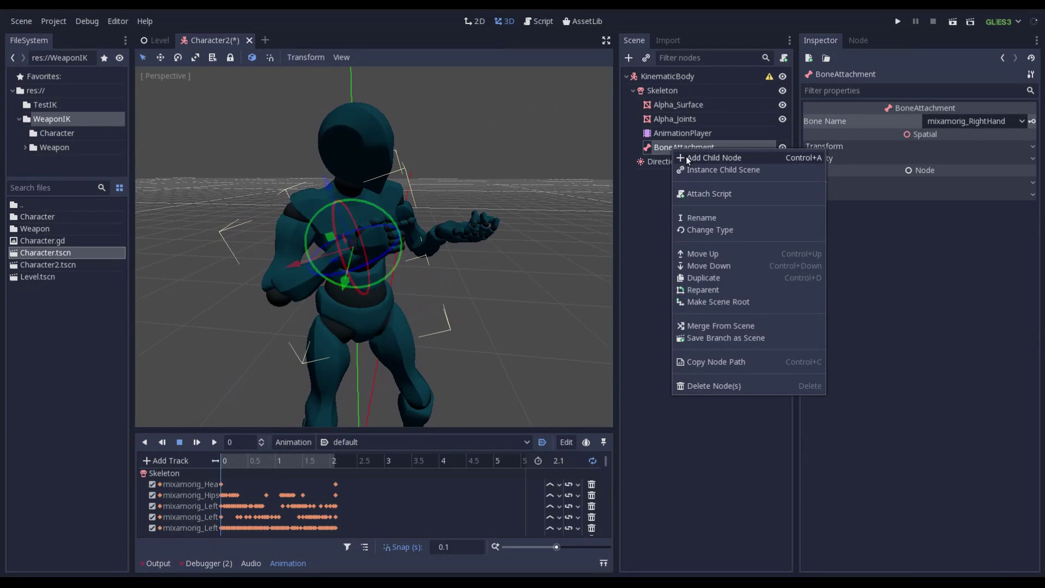
click(686, 155)
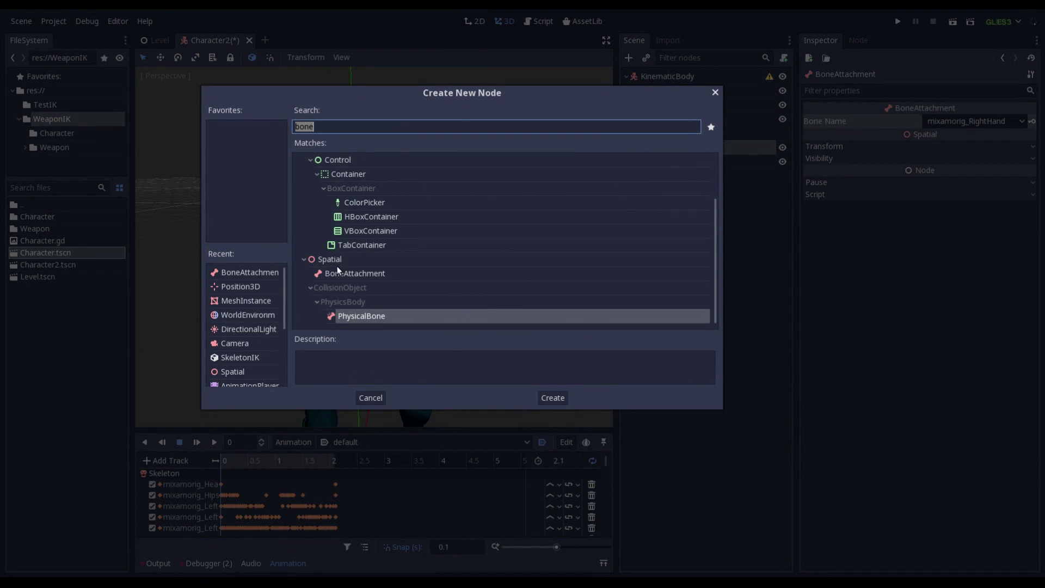
double_click(337, 265)
right_click(668, 162)
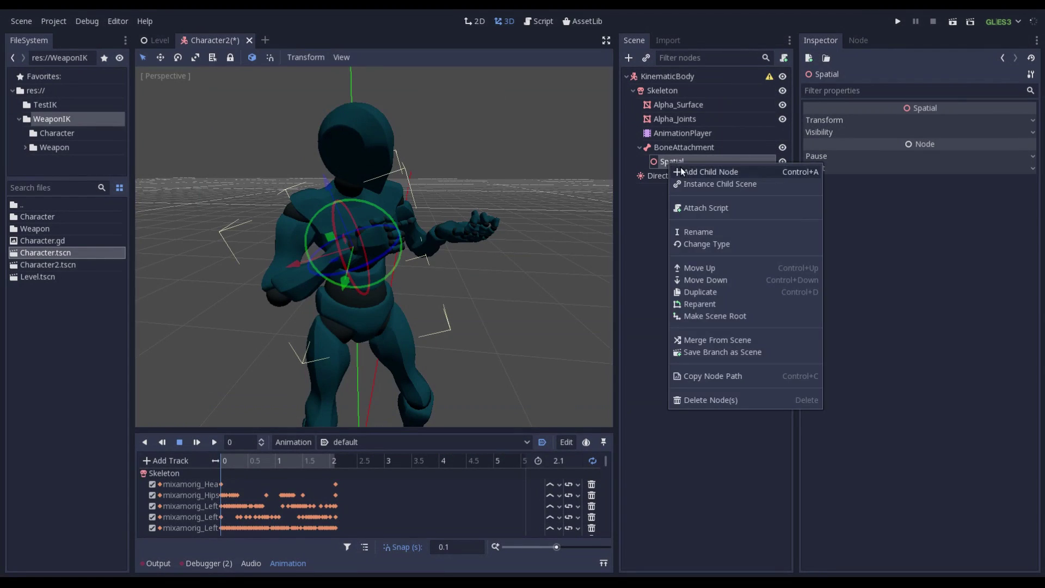
click(662, 160)
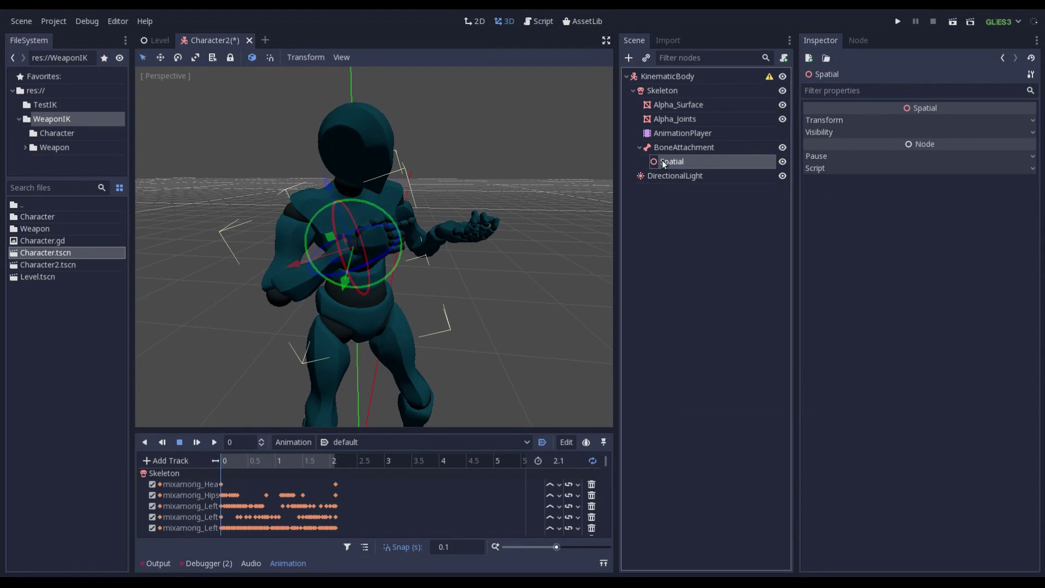
- Instance the weapon model from the WeaponIK/Weapon/Rifle2 folder as a child of the Spatial node
click(630, 58)
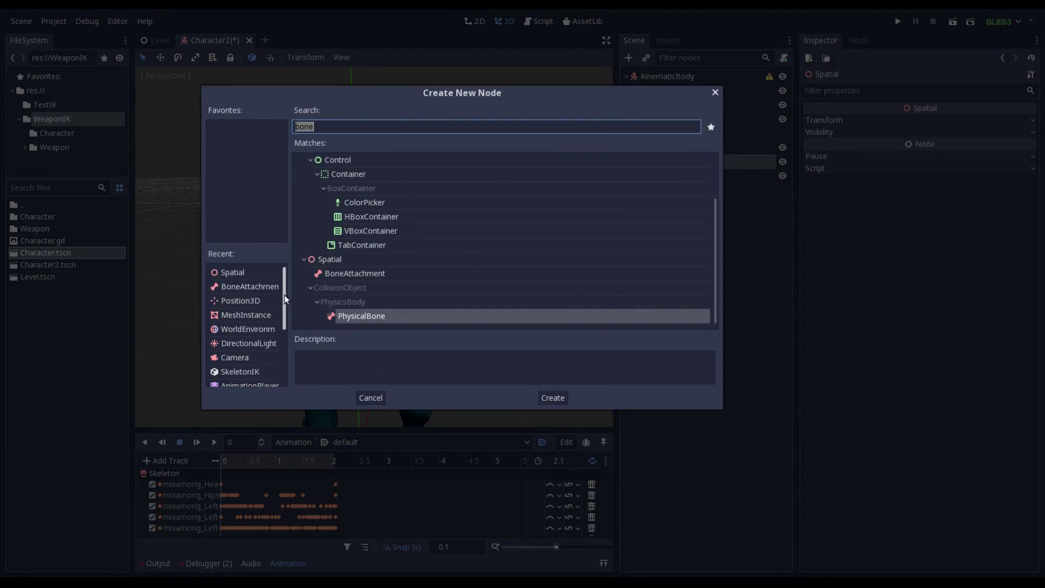
key(Escape)
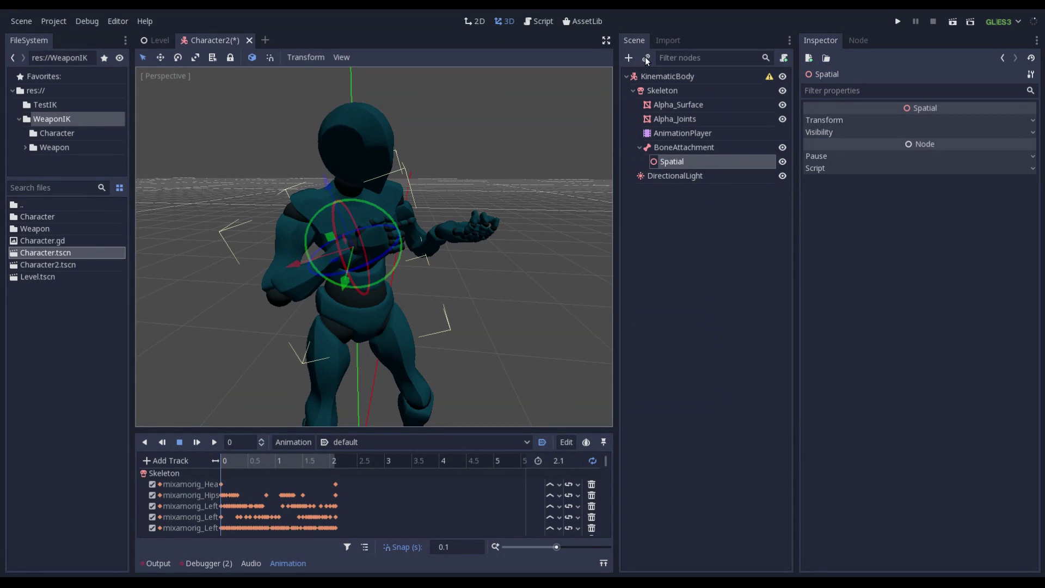
click(647, 59)
double_click(304, 142)
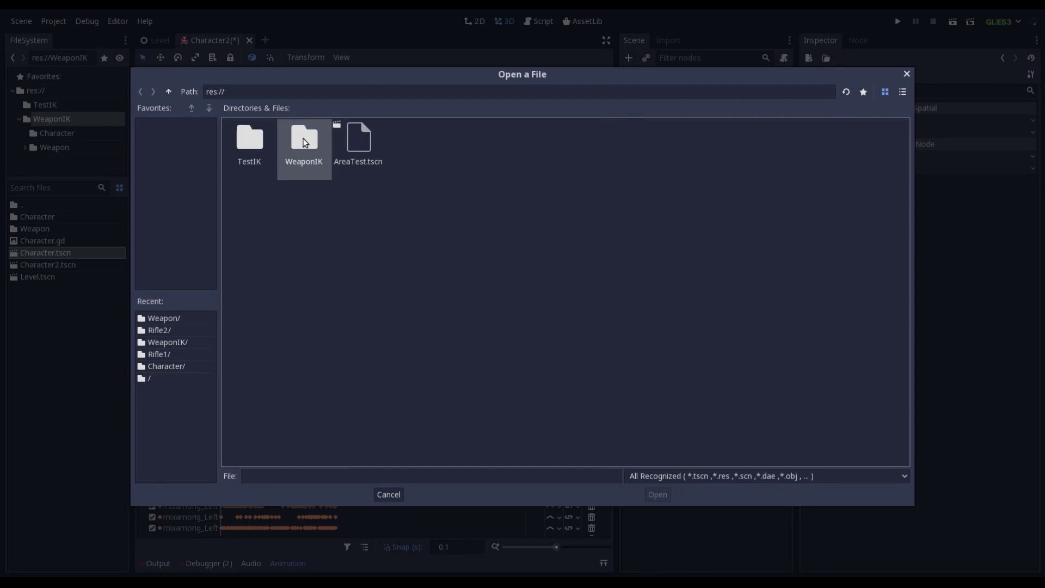
double_click(308, 144)
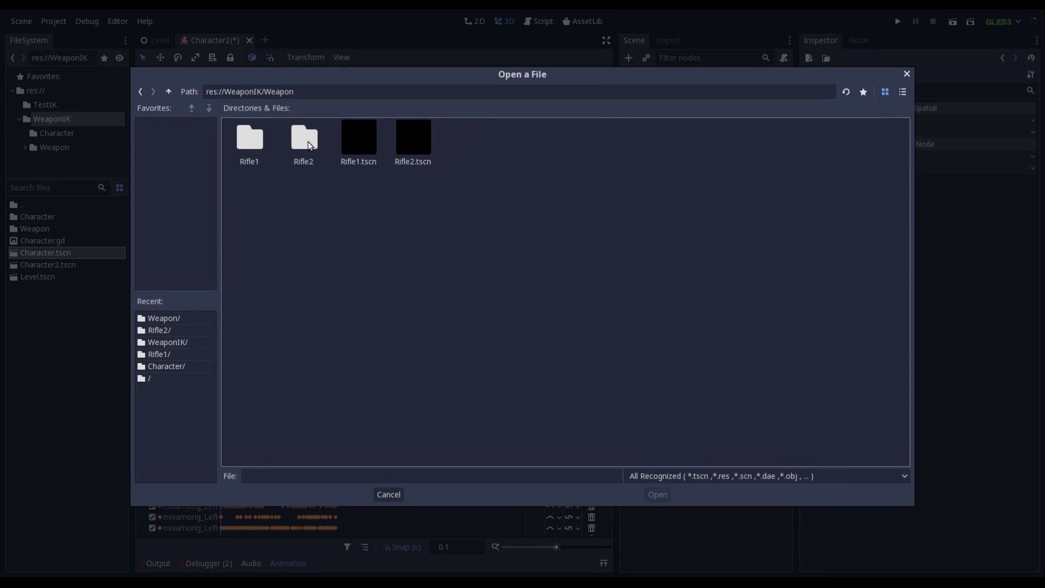
double_click(308, 140)
double_click(260, 144)
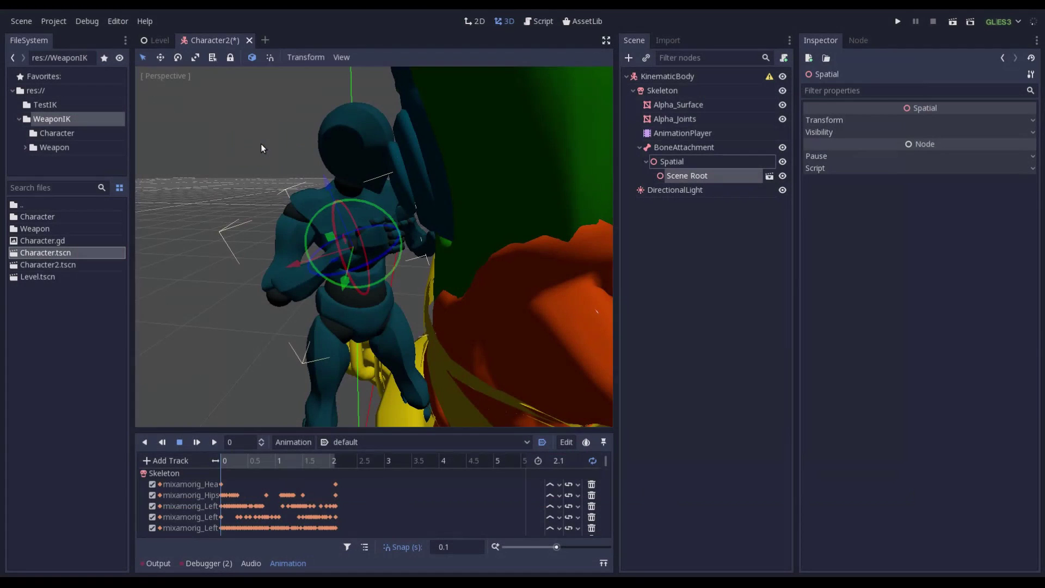
- Set the scale of the weapon's Scene Root to 0.2 on the X, Y and Z axes
scroll(431, 231, down, 5)
middle_drag(455, 237, 654, 167)
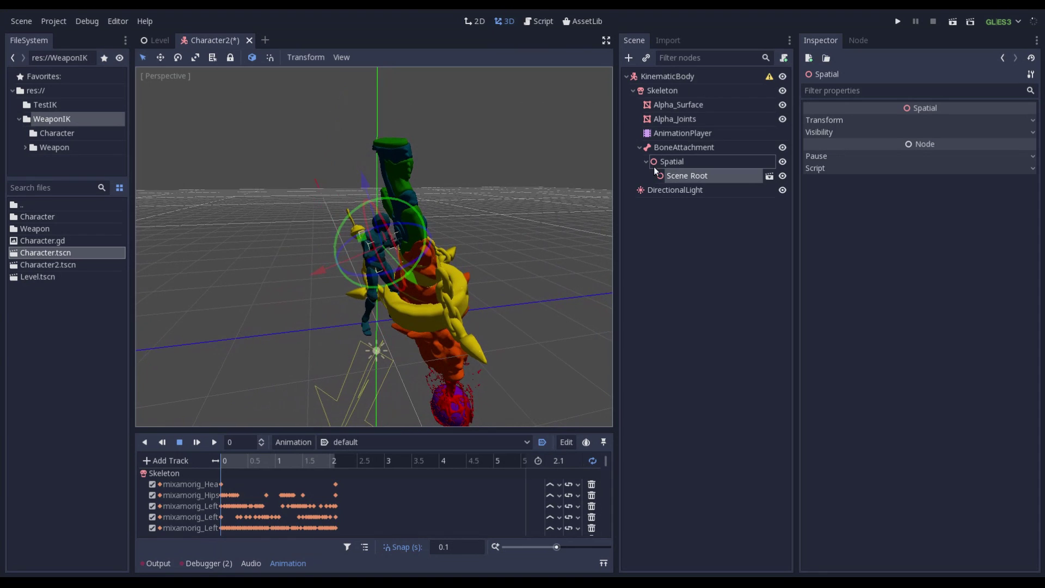
click(686, 176)
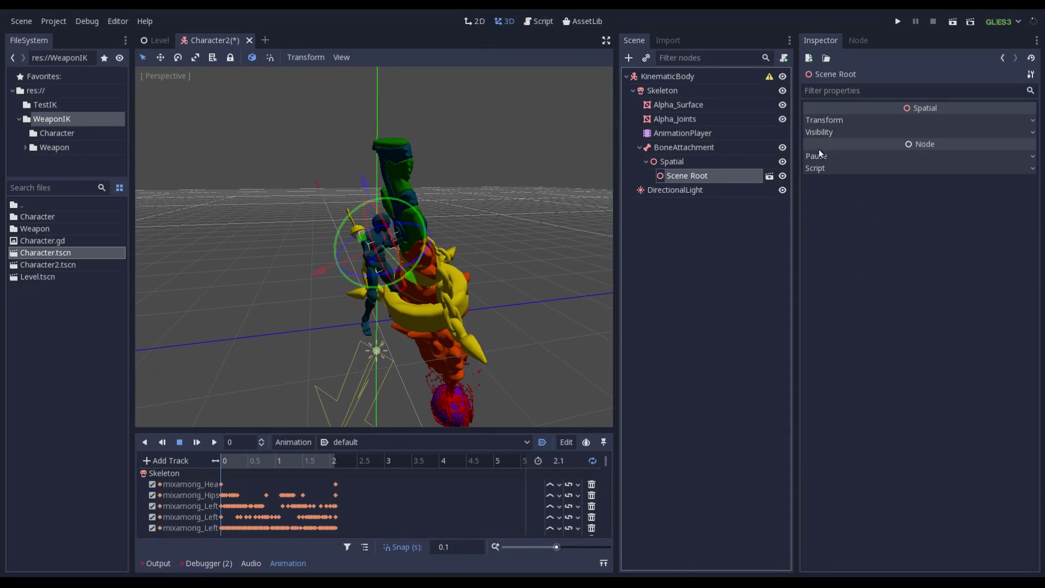
click(835, 120)
click(939, 312)
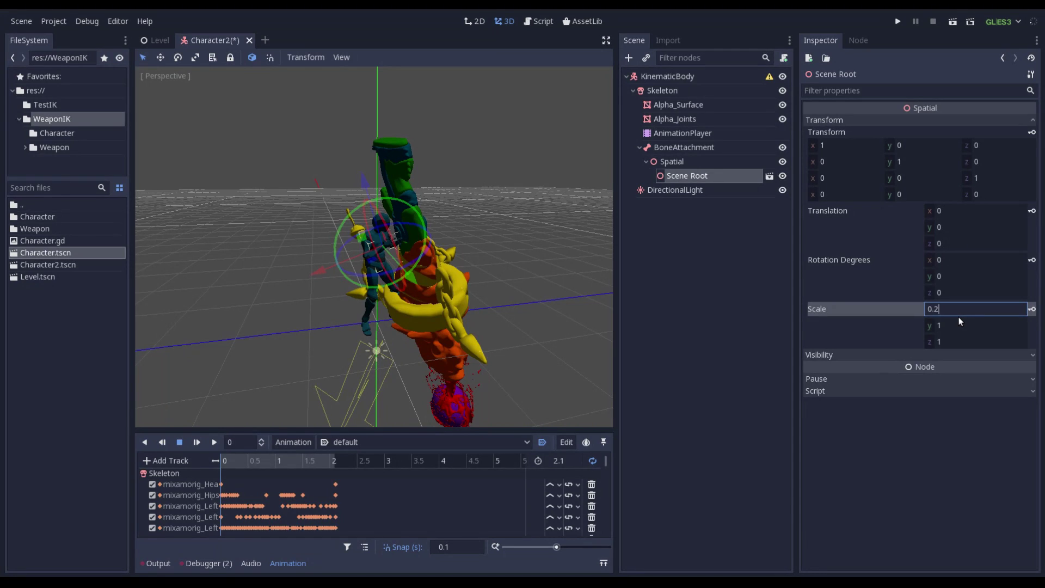
key(Tab)
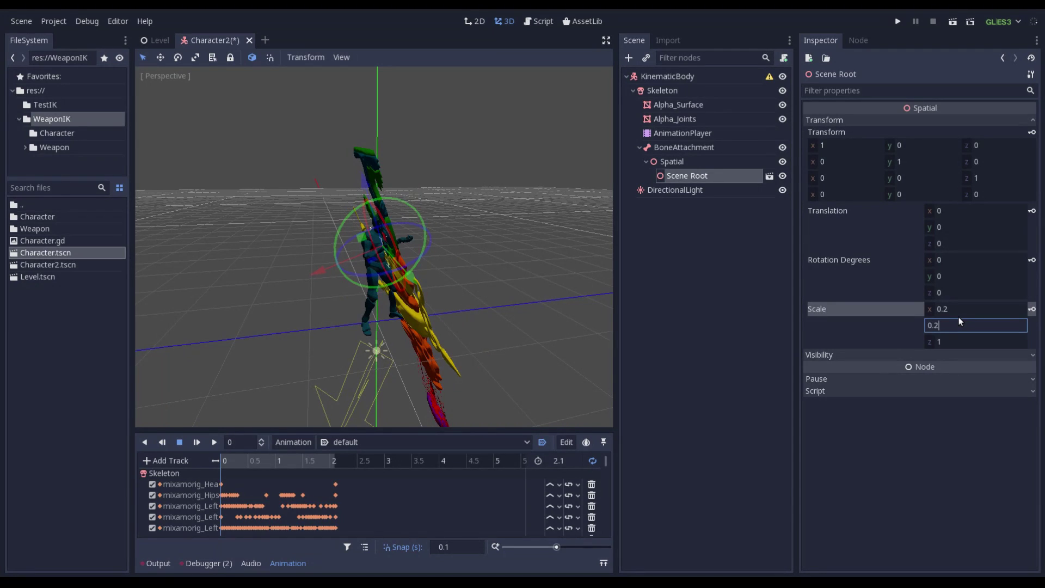
key(Tab)
text(0.2)
key(Return)
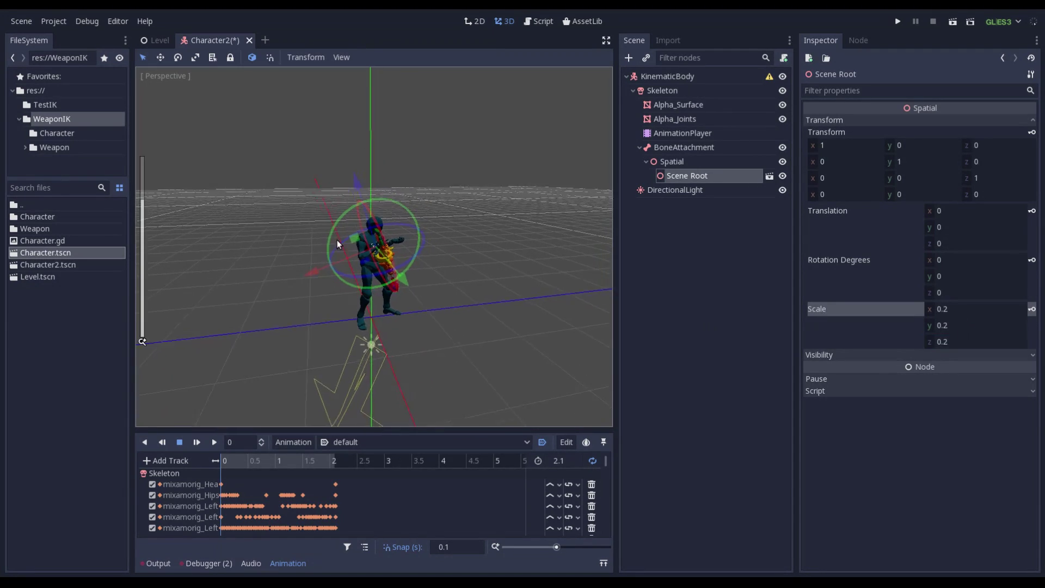
- Rotate the weapon to about 4.6, 74.6 and 88.7 degrees so that it points forward from the character
scroll(464, 209, up, 5)
middle_drag(463, 209, 373, 273)
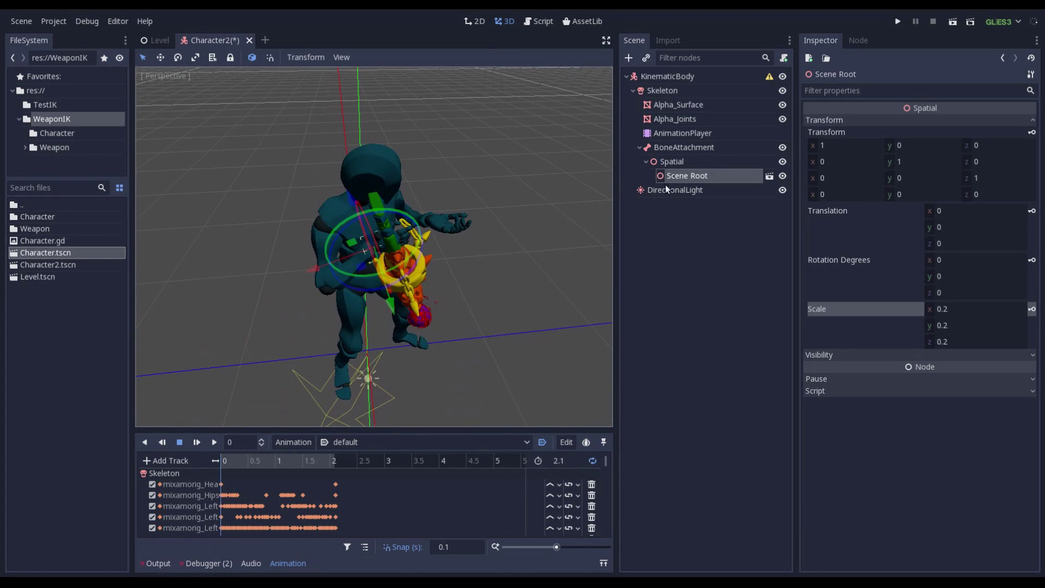
mouse_move(418, 243)
middle_down()
mouse_move(427, 275)
mouse_move(432, 233)
mouse_move(411, 255)
middle_up()
drag(424, 250, 422, 164)
drag(420, 245, 334, 201)
scroll(360, 218, up, 8)
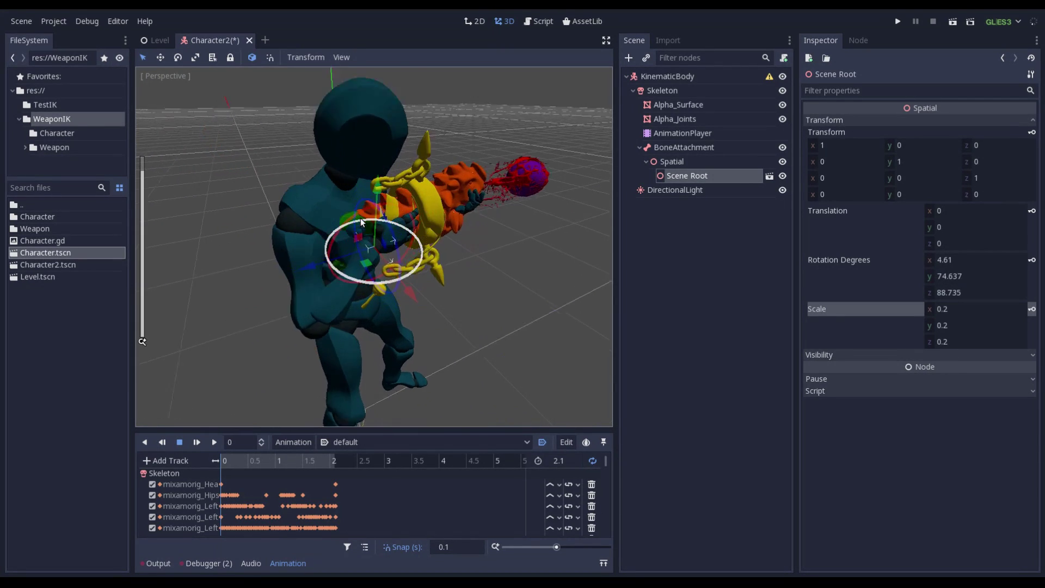
- Move the weapon into the right hand at about -0.02, 0.046, 0.087 and rotate it to about 101.2 degrees on Z
middle_drag(401, 234, 381, 188)
drag(378, 171, 378, 134)
middle_drag(368, 239, 445, 292)
mouse_move(440, 276)
mouse_down()
mouse_move(459, 279)
mouse_move(441, 267)
mouse_up()
scroll(442, 269, up, 8)
middle_drag(442, 269, 403, 211)
drag(402, 210, 377, 155)
- Fine-tune the weapon's aim by rotating it to about 99.6 degrees on Z
key(f)
scroll(326, 244, up, 5)
middle_drag(327, 248, 172, 234)
scroll(387, 248, down, 6)
scroll(171, 233, down, 10)
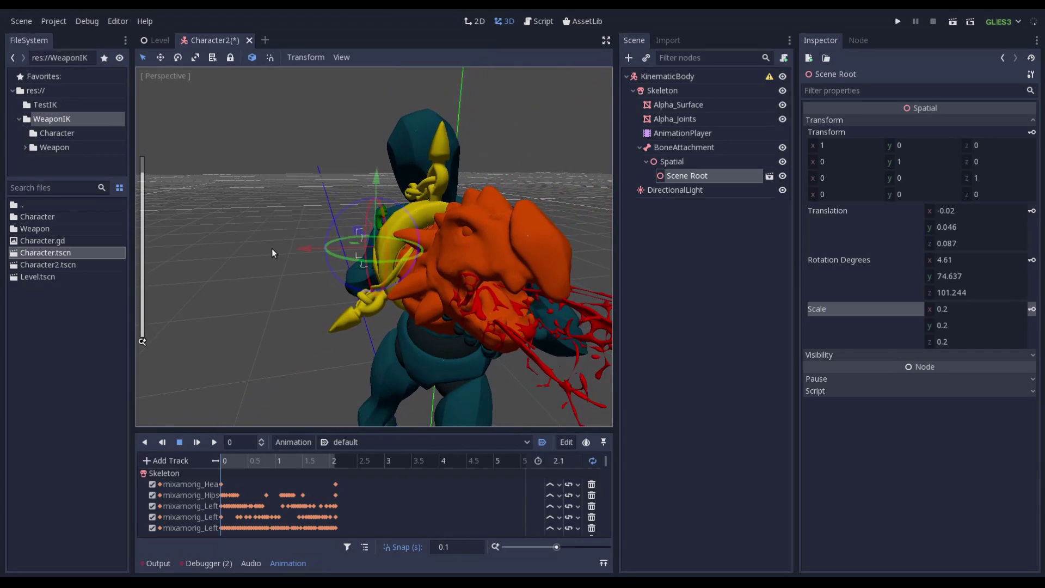
middle_drag(297, 248, 469, 227)
drag(396, 204, 398, 204)
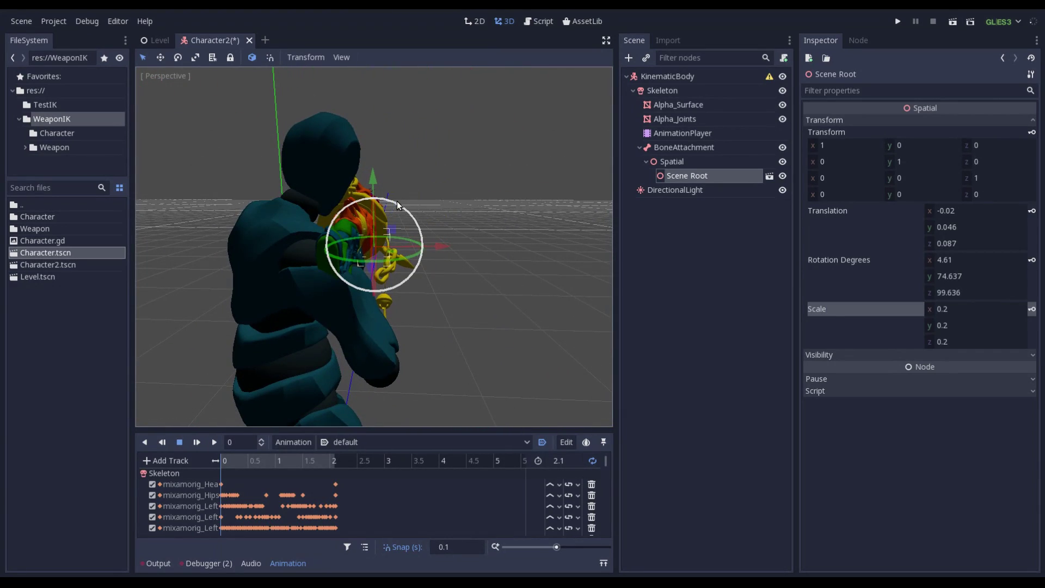
- Add a Position3D node as a child of the Spatial that holds the weapon
scroll(421, 204, up, 5)
scroll(422, 204, down, 5)
middle_drag(485, 205, 525, 223)
click(663, 166)
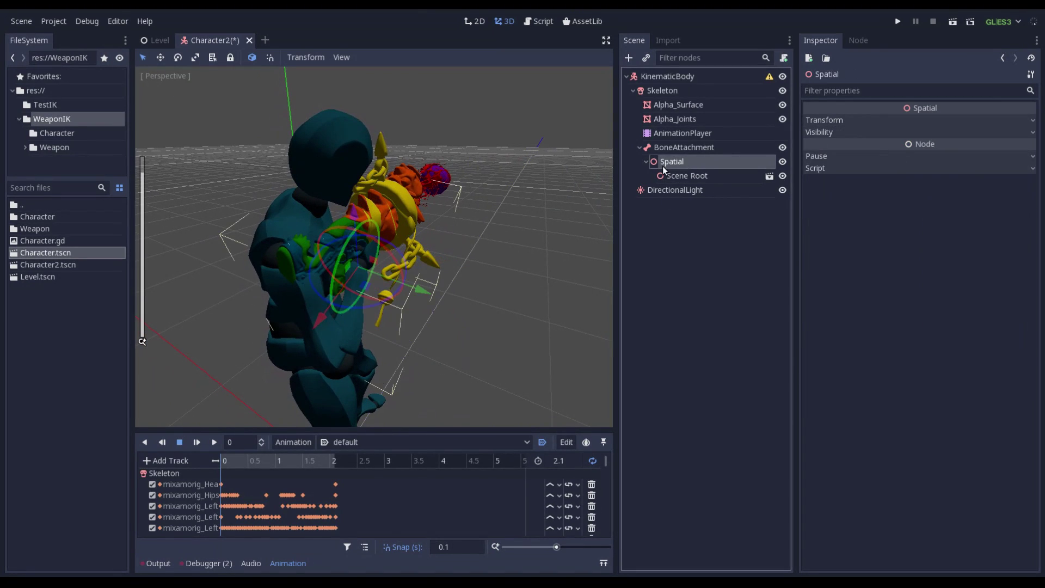
right_click(671, 163)
click(688, 173)
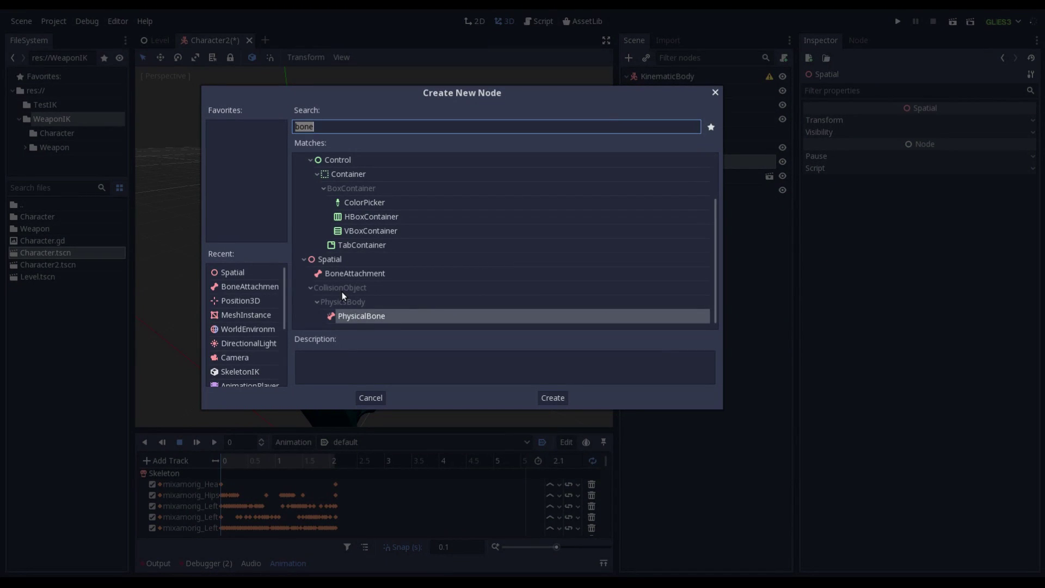
text(posi)
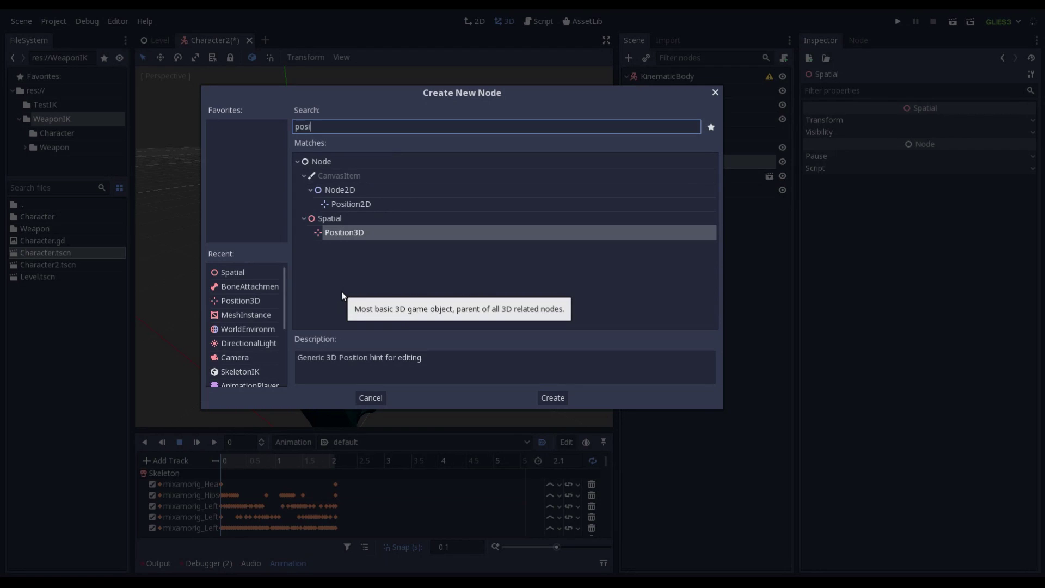
key(Return)
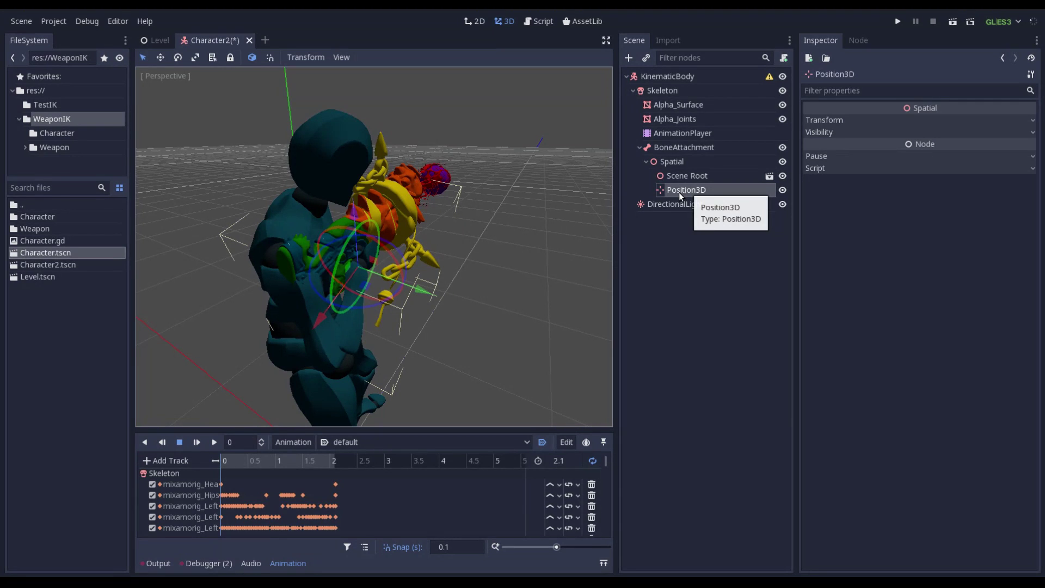
- Move the Position3D to the character's left hand, beneath the front of the weapon
scroll(478, 246, up, 8)
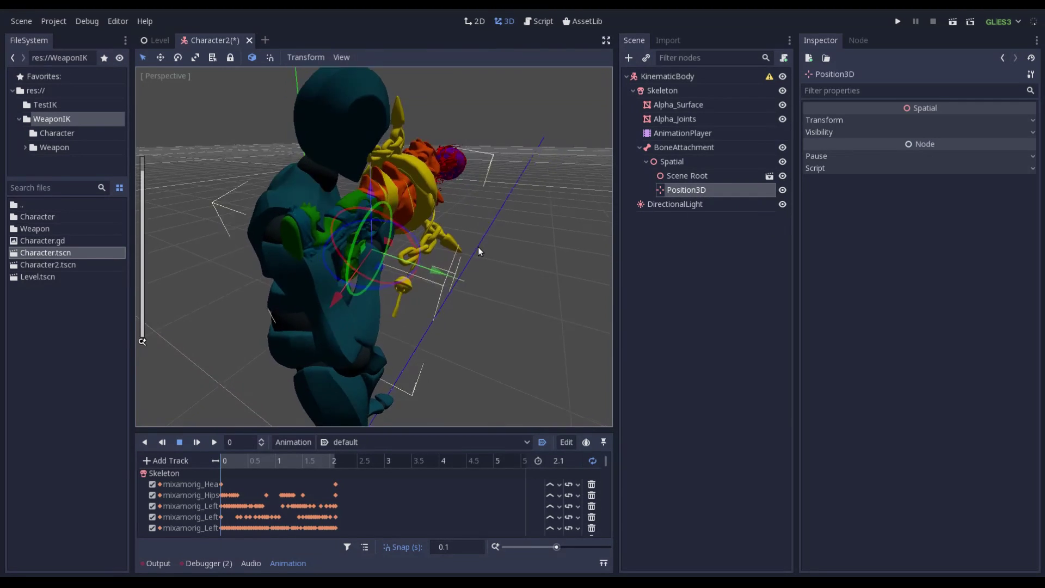
scroll(393, 220, down, 6)
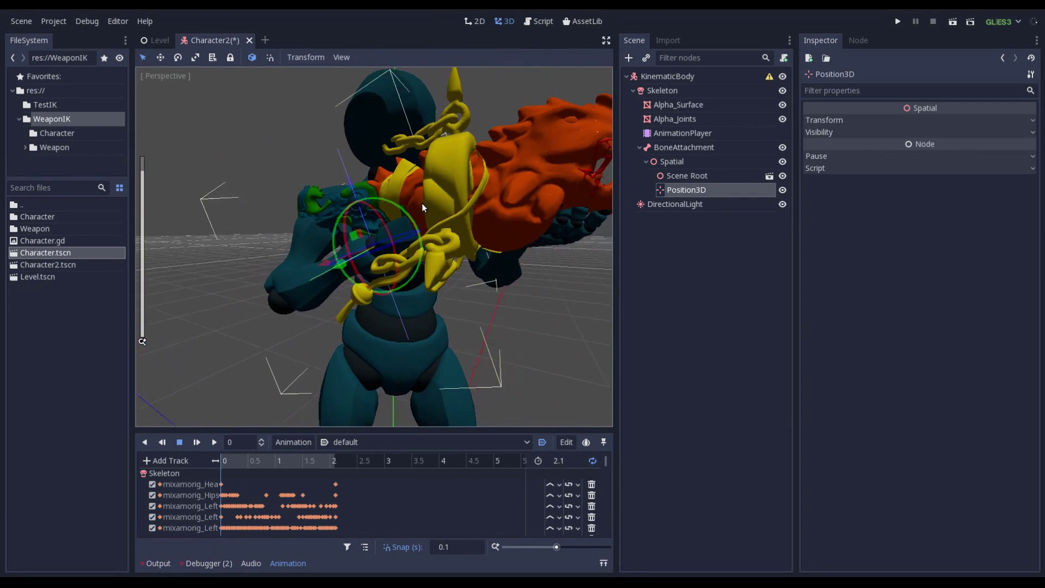
drag(323, 262, 410, 240)
middle_drag(410, 240, 423, 217)
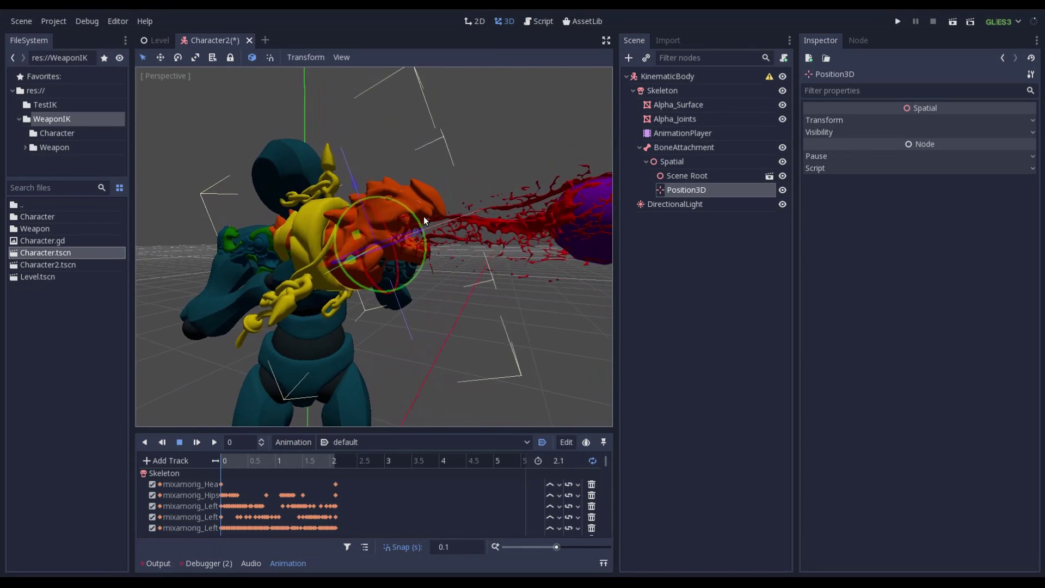
scroll(348, 147, up, 4)
middle_drag(351, 186, 252, 273)
scroll(326, 259, up, 3)
drag(383, 224, 377, 231)
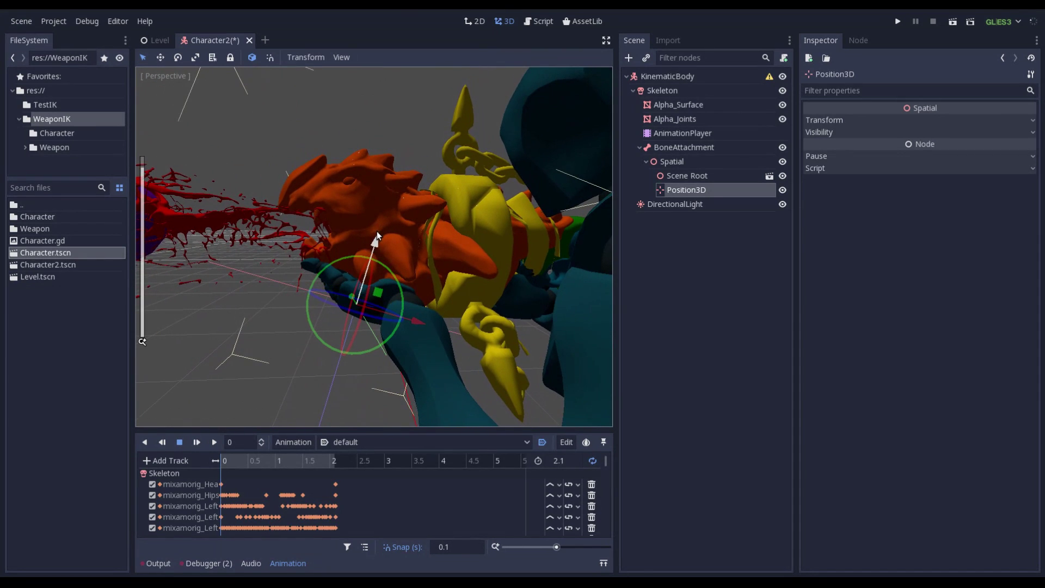
- Rotate the weapon's parent Spatial slightly and shift it along its X axis to fit the right hand
click(674, 161)
key(f)
scroll(425, 238, down, 2)
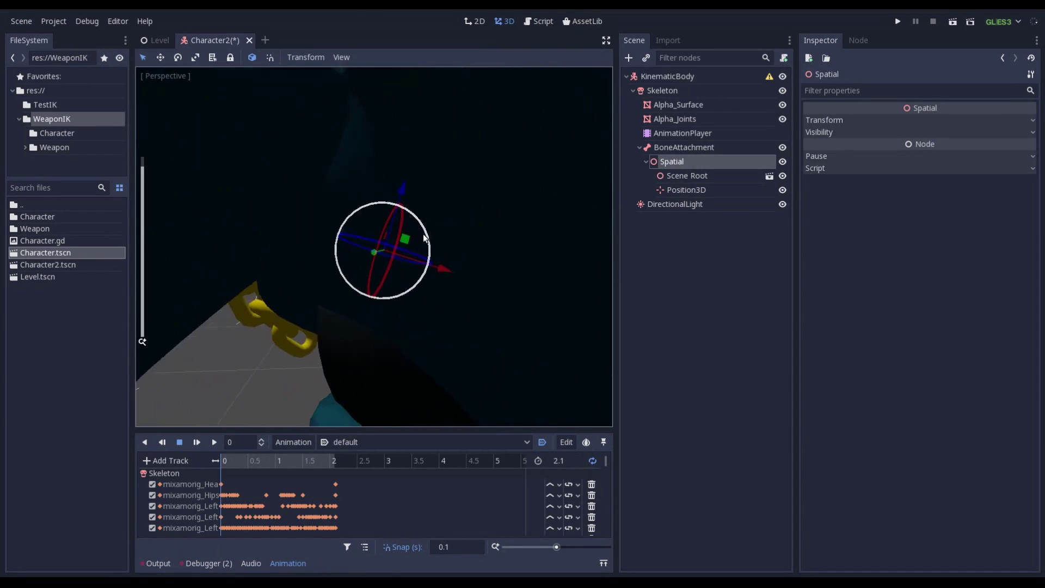
middle_drag(425, 238, 402, 210)
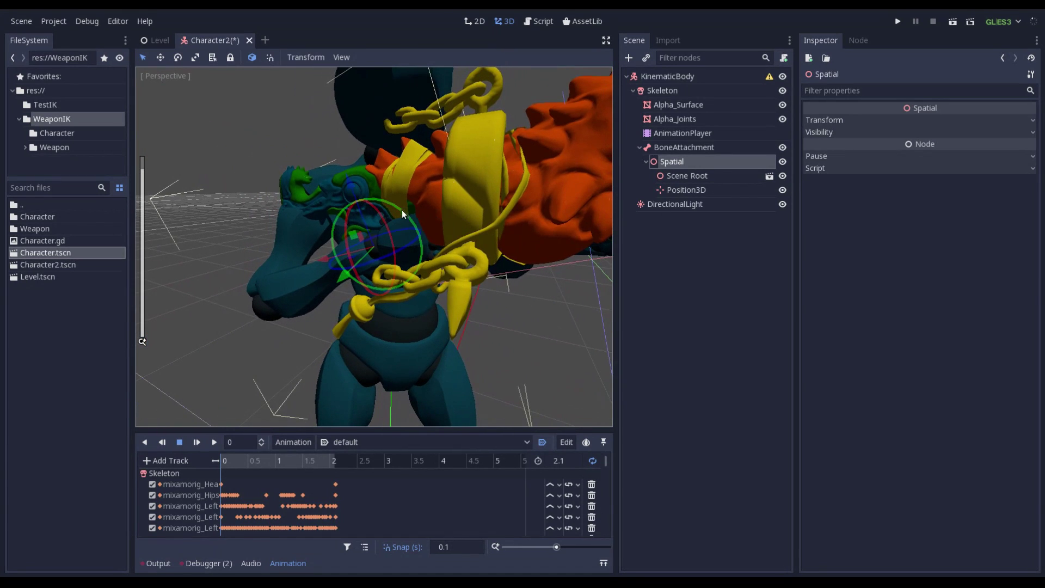
drag(401, 210, 409, 217)
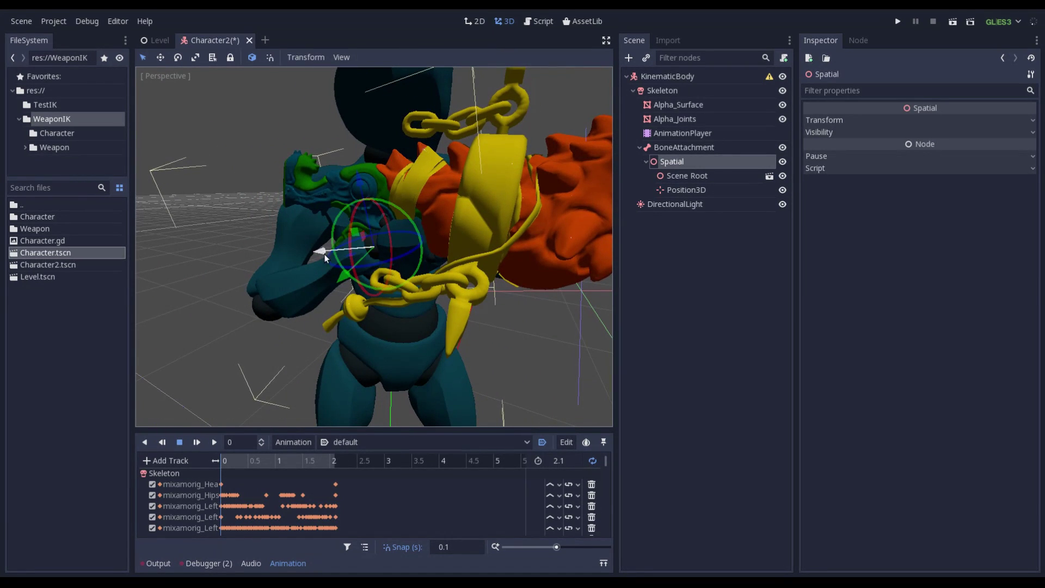
drag(320, 251, 363, 247)
- Adjust the Spatial's height and X position to bring the weapon's grip into the right hand
key(f)
scroll(390, 204, up, 3)
middle_drag(390, 204, 457, 253)
drag(369, 194, 388, 174)
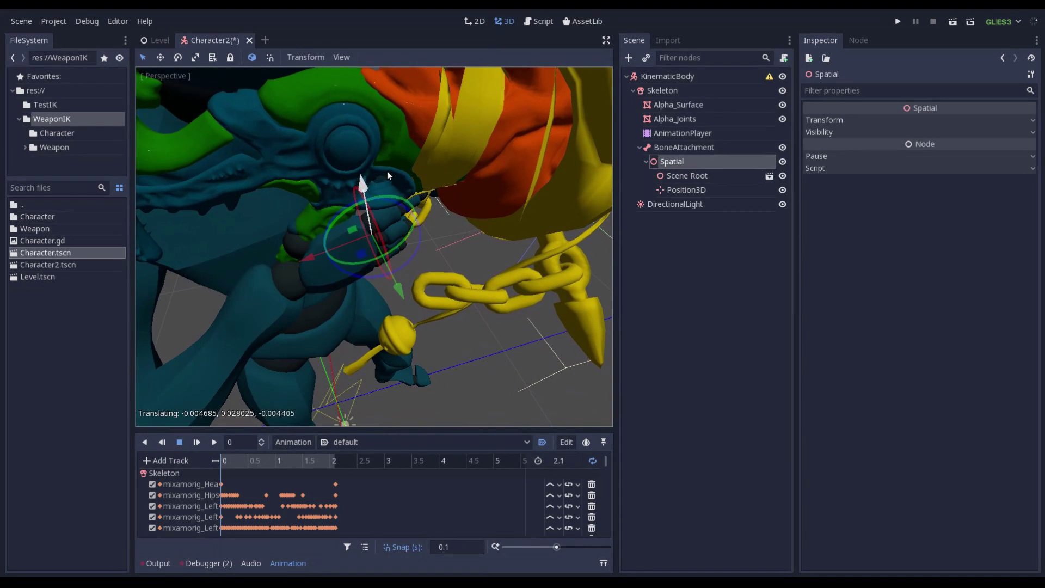
drag(317, 272, 357, 251)
middle_drag(357, 251, 361, 181)
drag(367, 172, 371, 190)
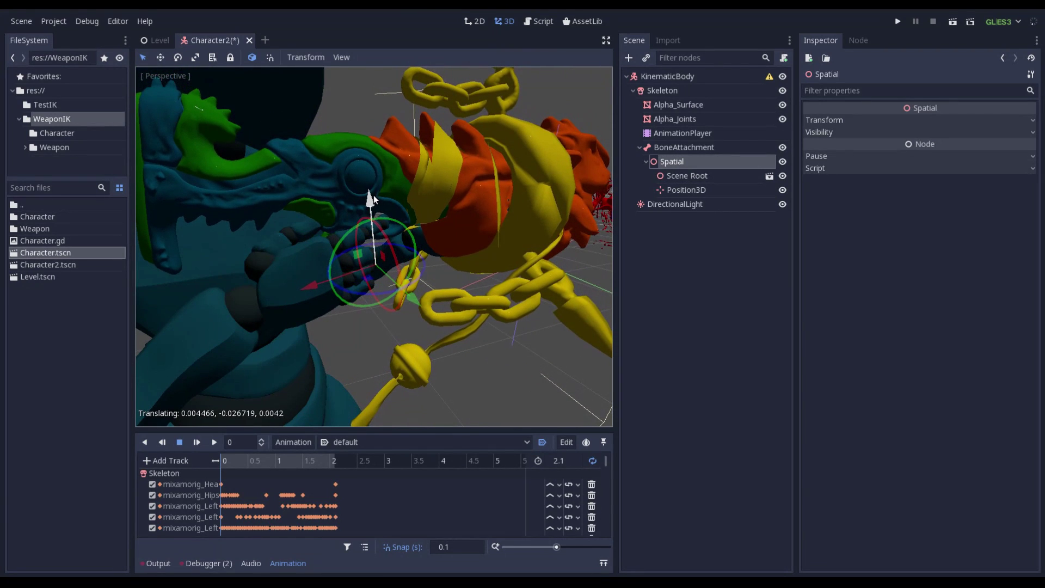
- Fine-tune the Spatial along its X and Z axes to seat the grip between the right hand's fingers
middle_drag(374, 195, 321, 226)
drag(320, 258, 311, 261)
middle_drag(365, 229, 426, 187)
scroll(287, 158, down, 15)
scroll(387, 191, up, 10)
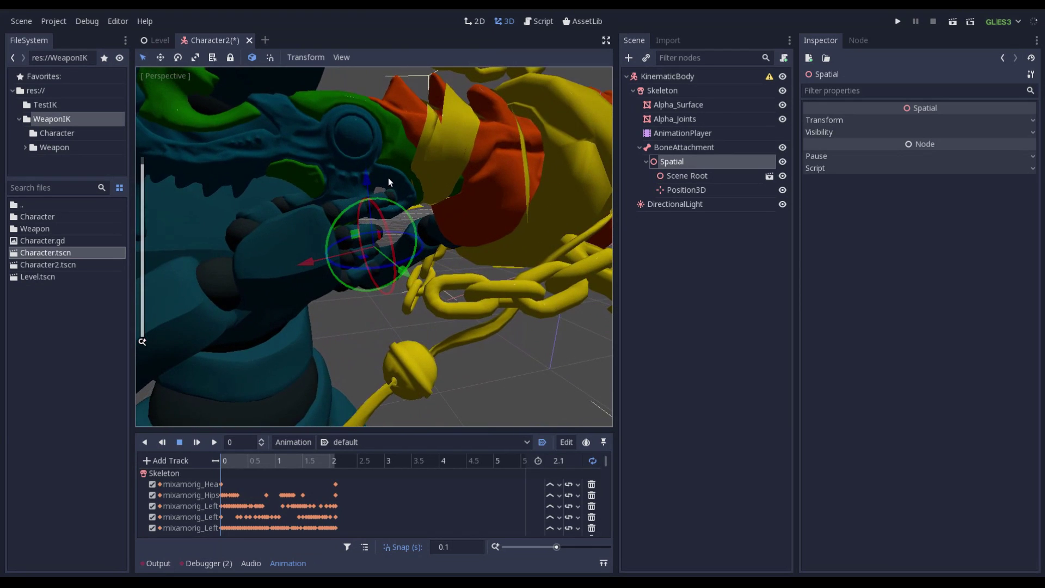
scroll(388, 178, up, 3)
drag(366, 176, 366, 179)
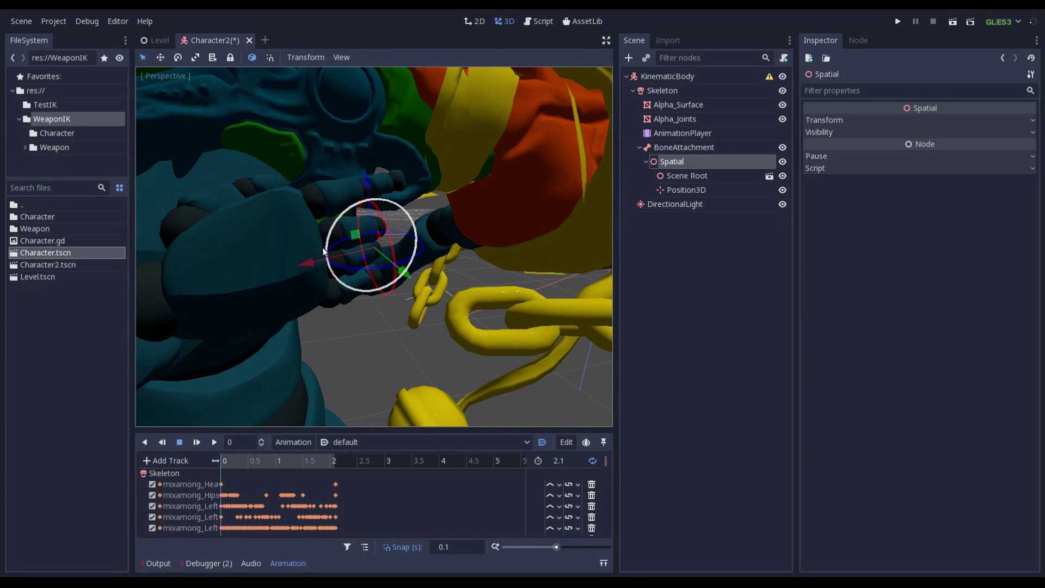
drag(308, 263, 309, 263)
- Rotate the Spatial slightly to adjust the weapon's aim and save the Character2 scene
middle_drag(452, 210, 511, 177)
scroll(417, 200, down, 7)
scroll(496, 192, down, 5)
click(509, 180)
click(663, 162)
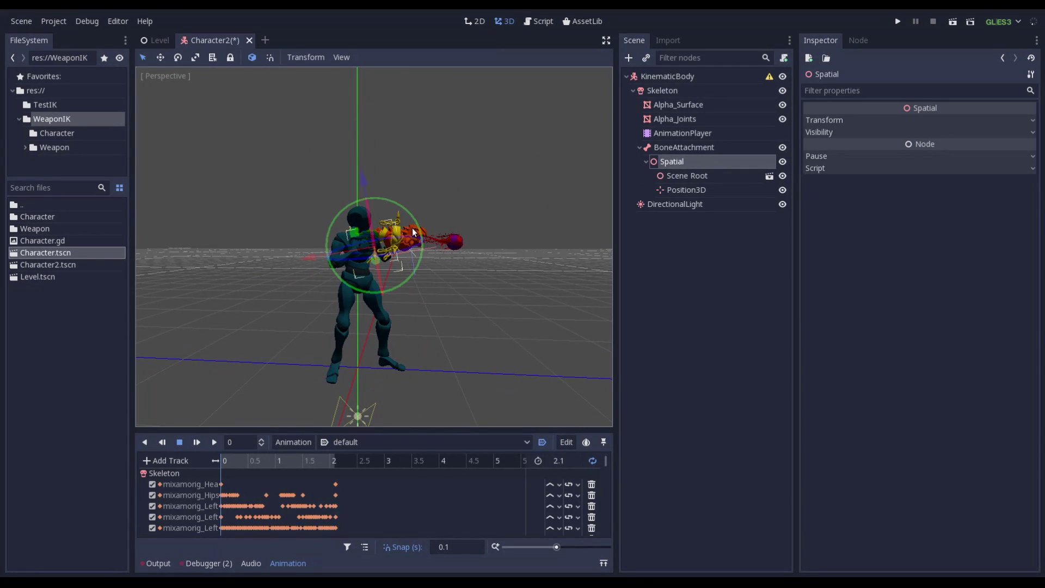
drag(413, 219, 413, 216)
key(ctrl+s)
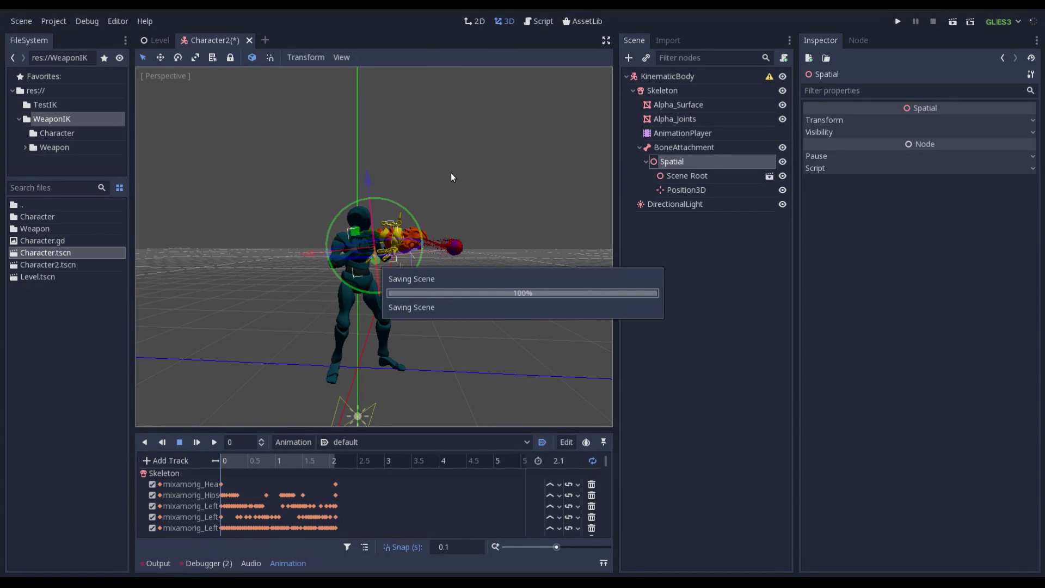
scroll(425, 144, down, 3)
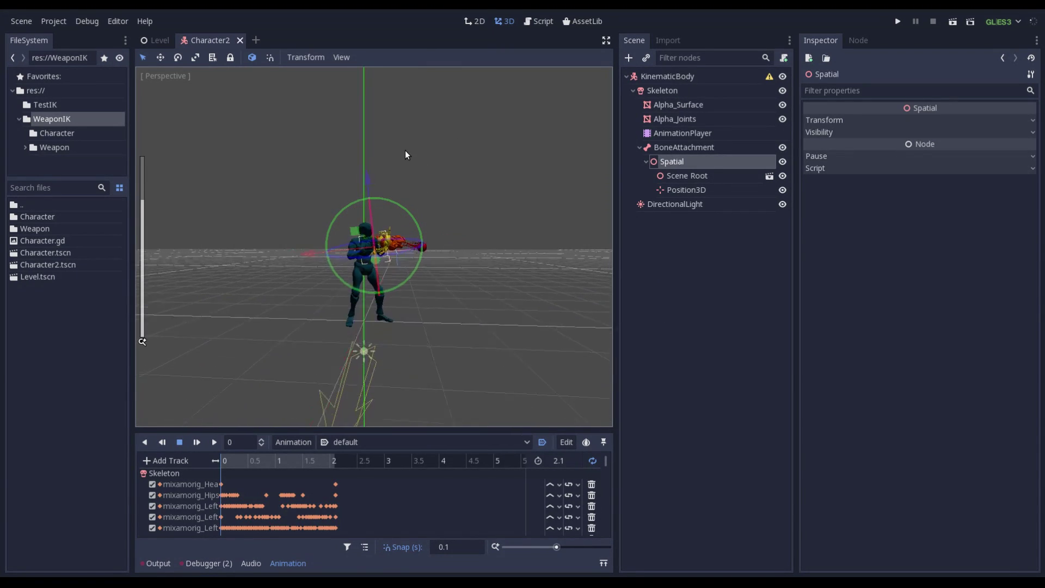
key(ctrl+s)
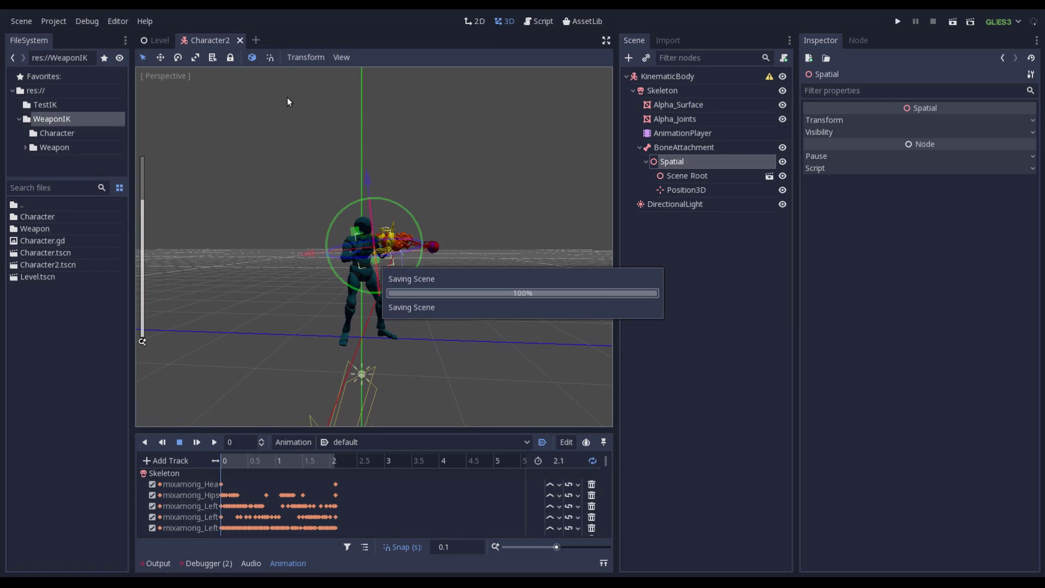
- Delete the existing KinematicBody character from the Level scene
click(155, 41)
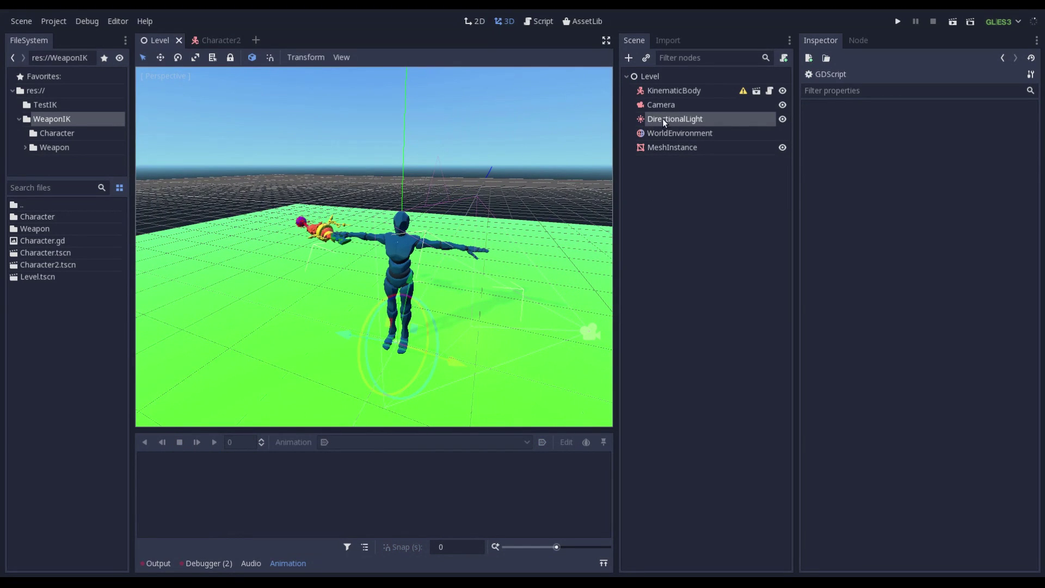
click(672, 91)
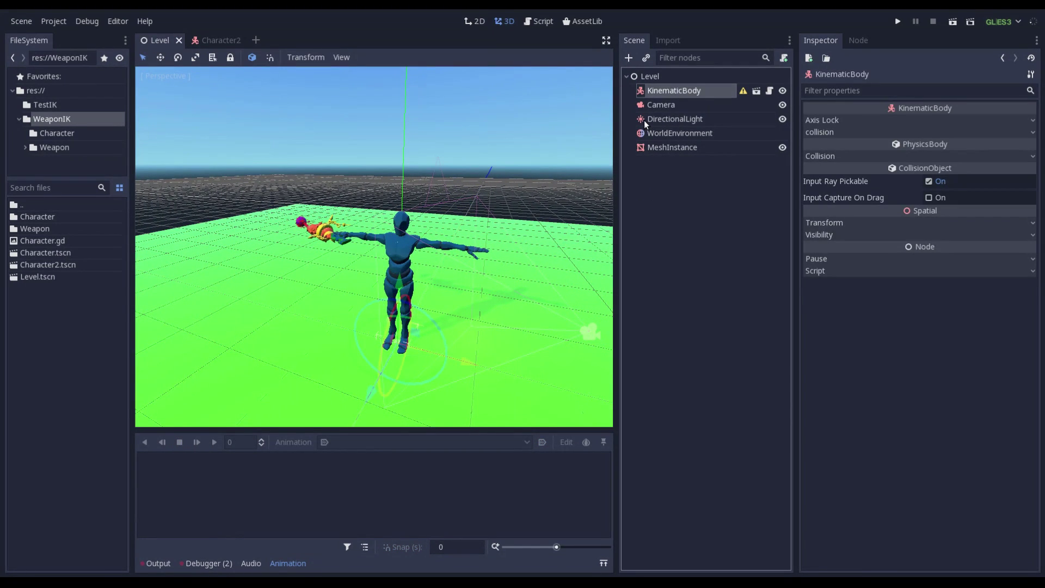
key(Delete)
click(547, 303)
- Instance Character2.tscn from the WeaponIK folder under the Level root and save the Level scene
click(650, 76)
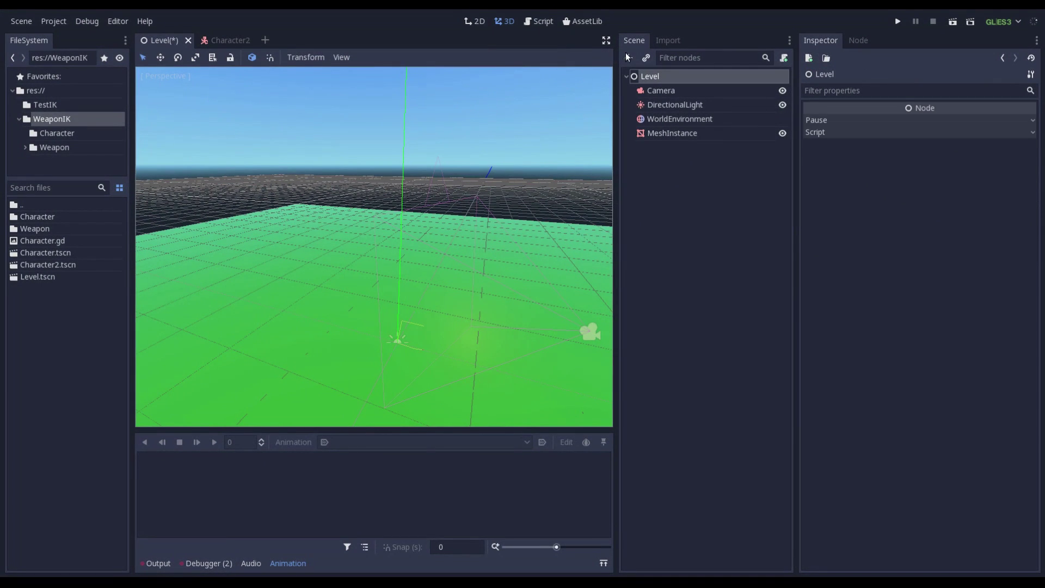
click(646, 58)
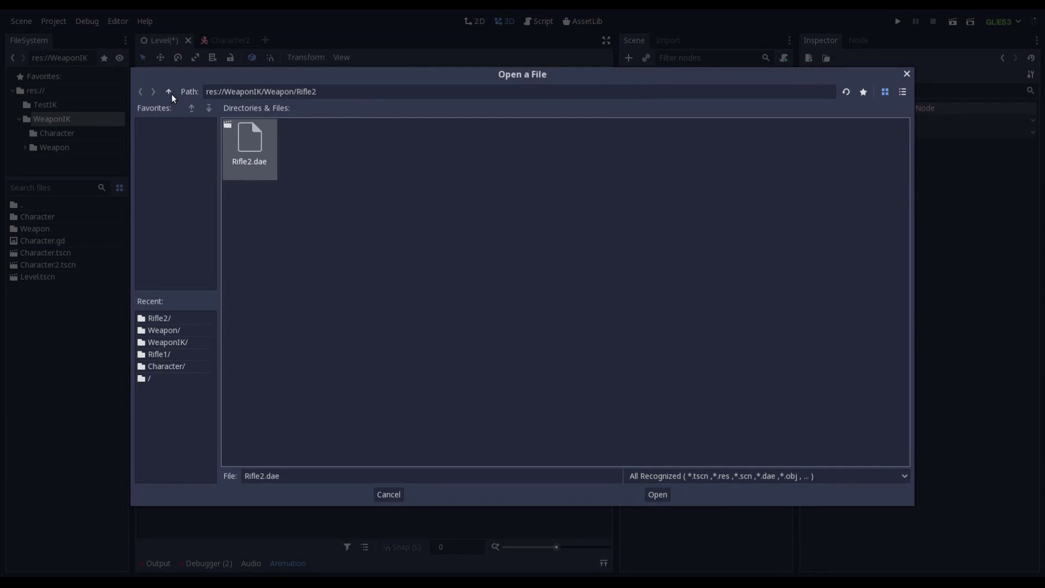
click(169, 92)
click(169, 92)
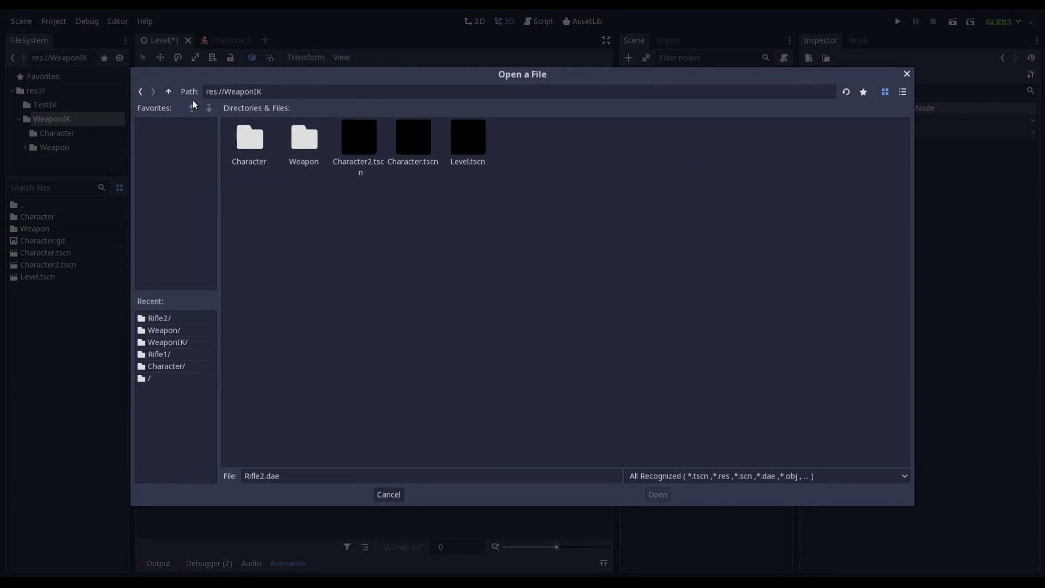
double_click(360, 135)
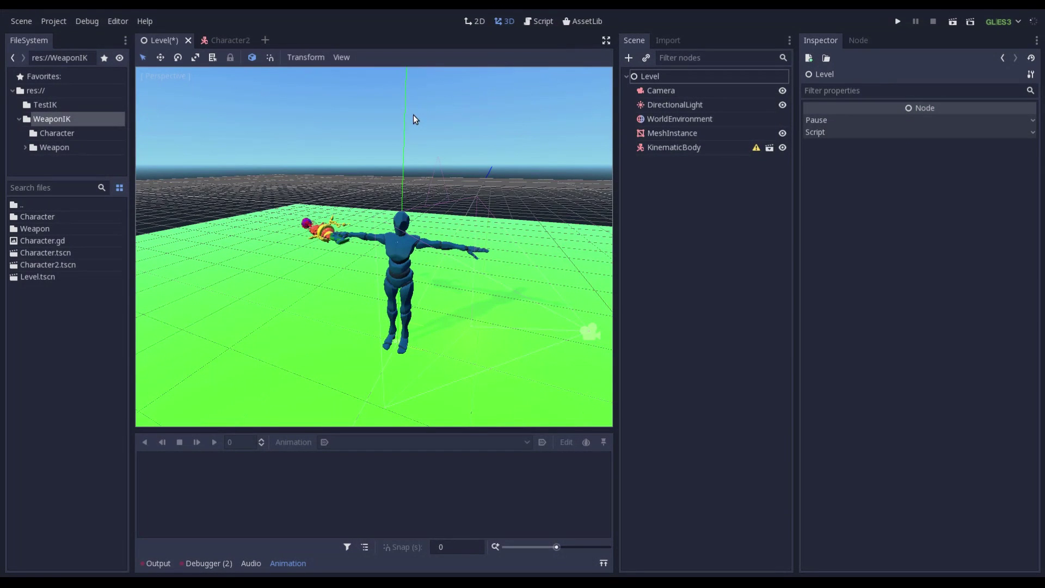
key(ctrl+s)
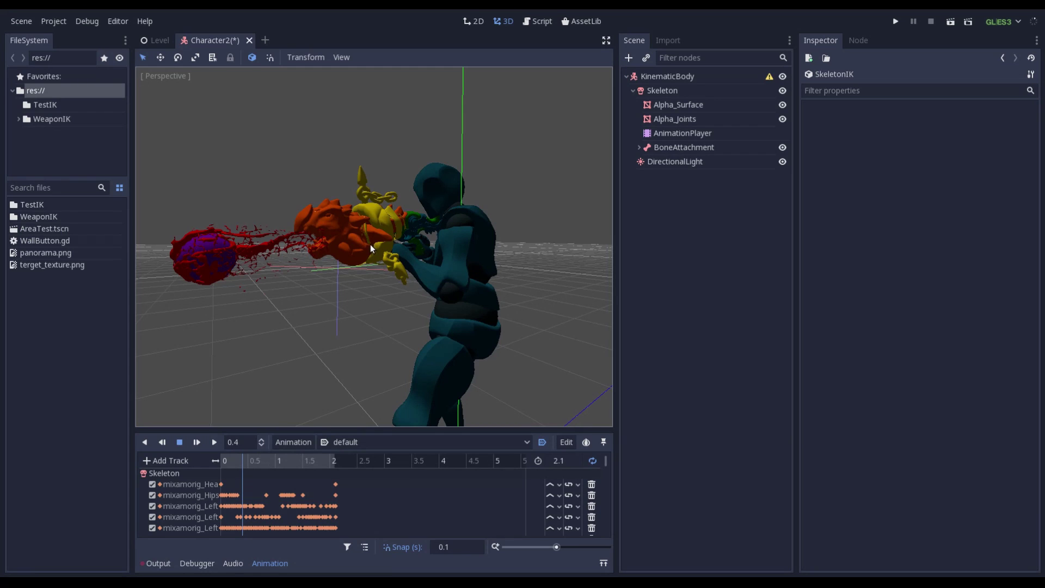
- Add a SkeletonIK node as a child of the Skeleton in the Character2 scene
middle_drag(389, 266, 365, 231)
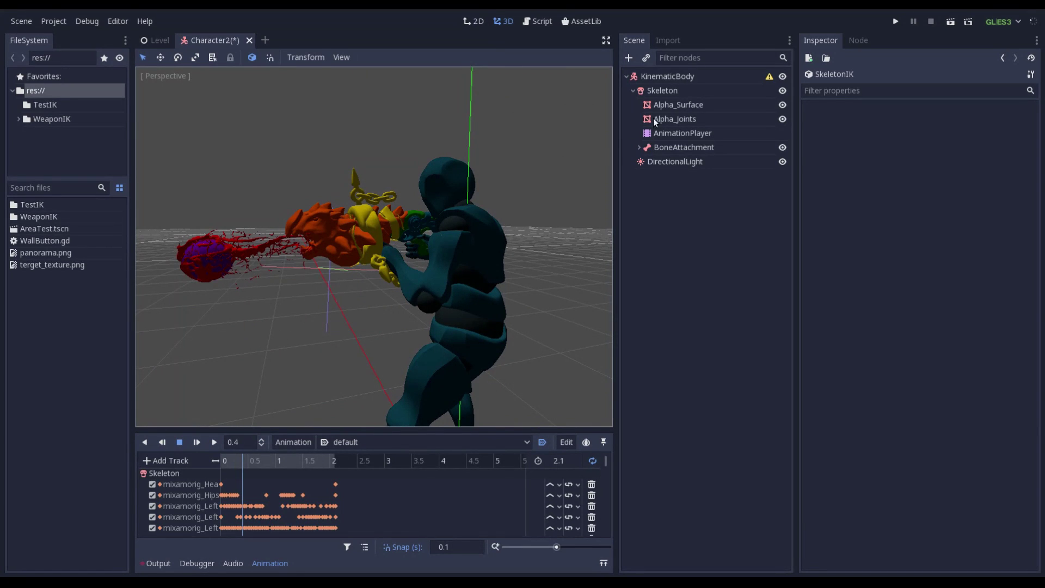
click(655, 91)
right_click(655, 90)
click(669, 98)
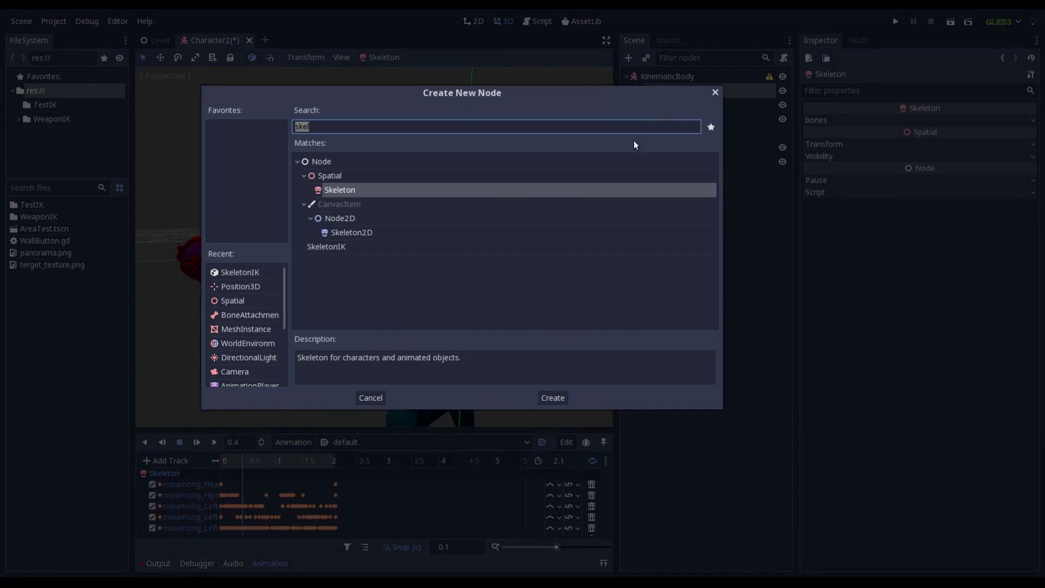
click(337, 246)
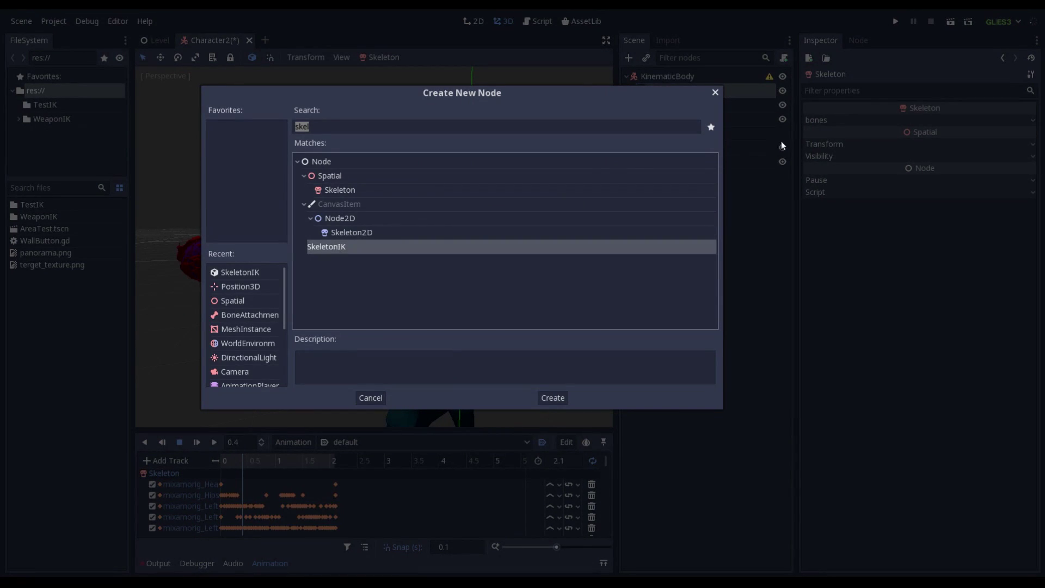
key(Return)
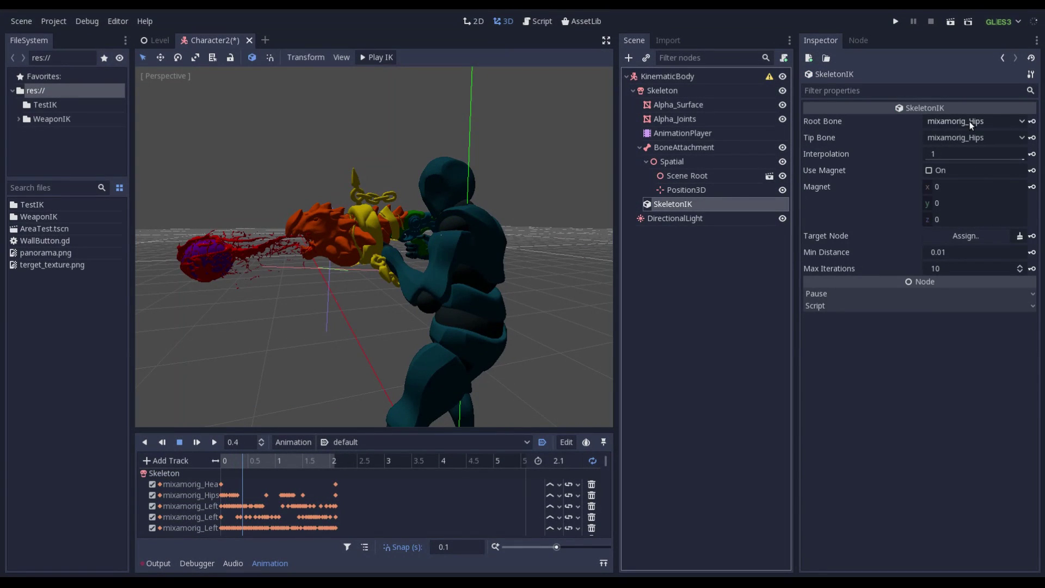
- Set the SkeletonIK's root bone to mixamorig_LeftArm, tip bone to mixamorig_LeftHand and target node to Position3D
click(946, 122)
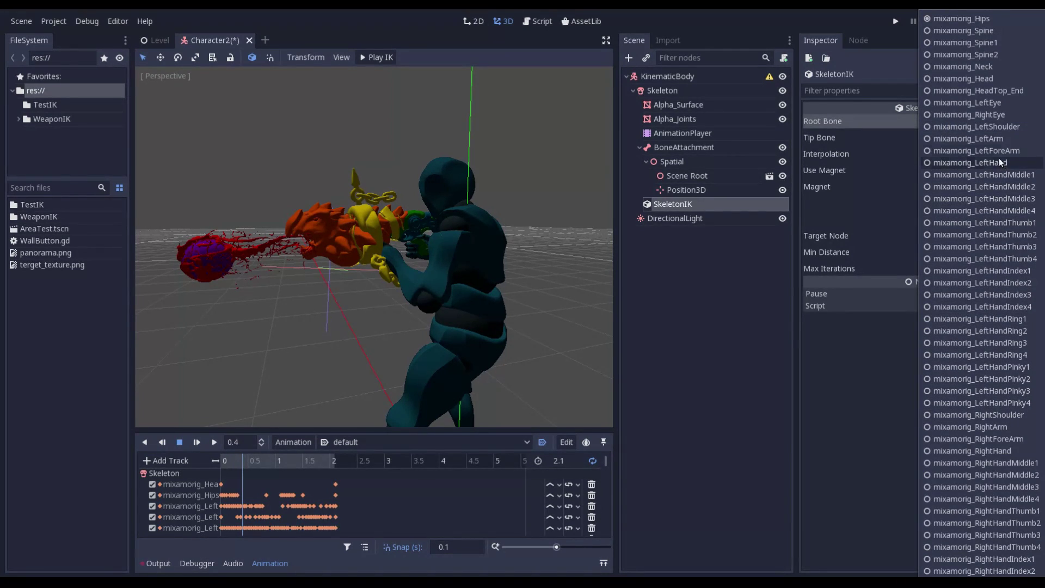
click(1010, 139)
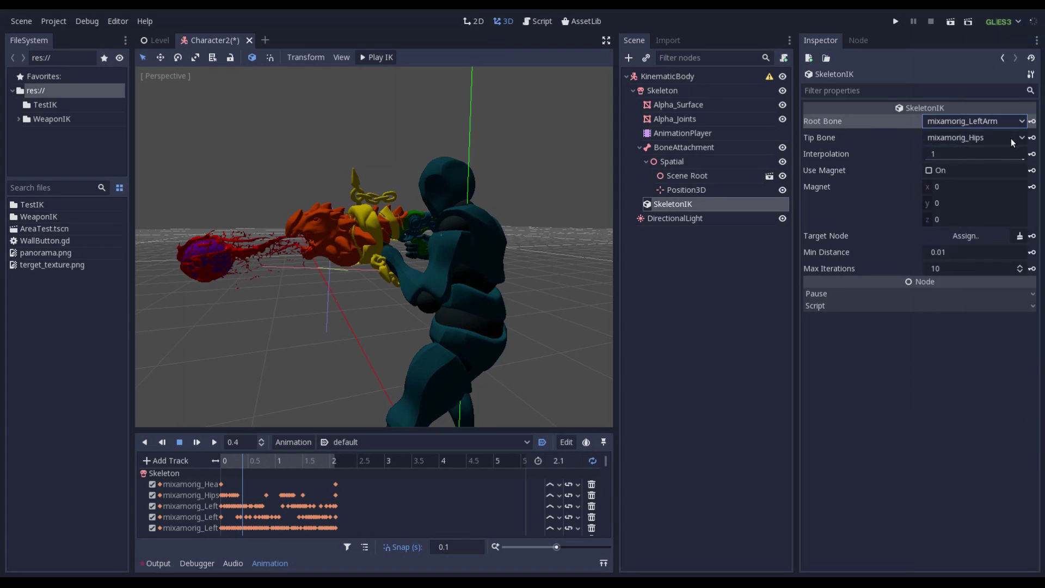
click(945, 137)
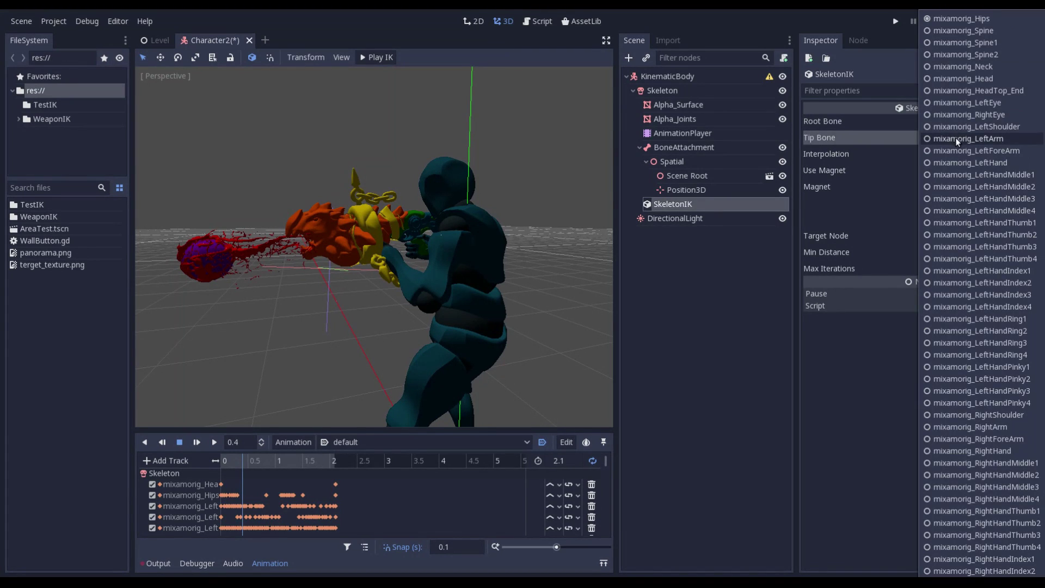
click(1008, 164)
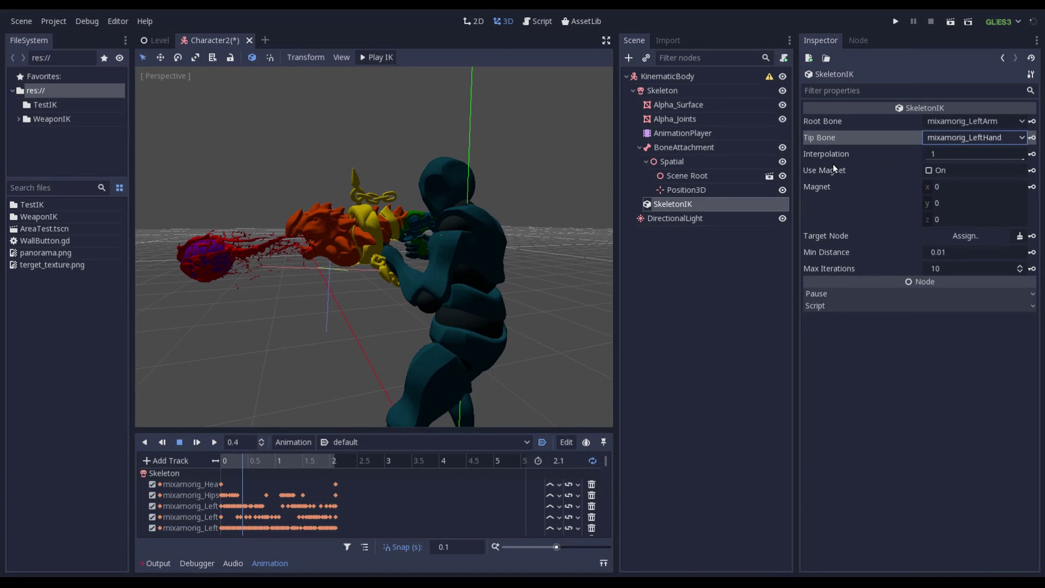
click(977, 237)
double_click(193, 208)
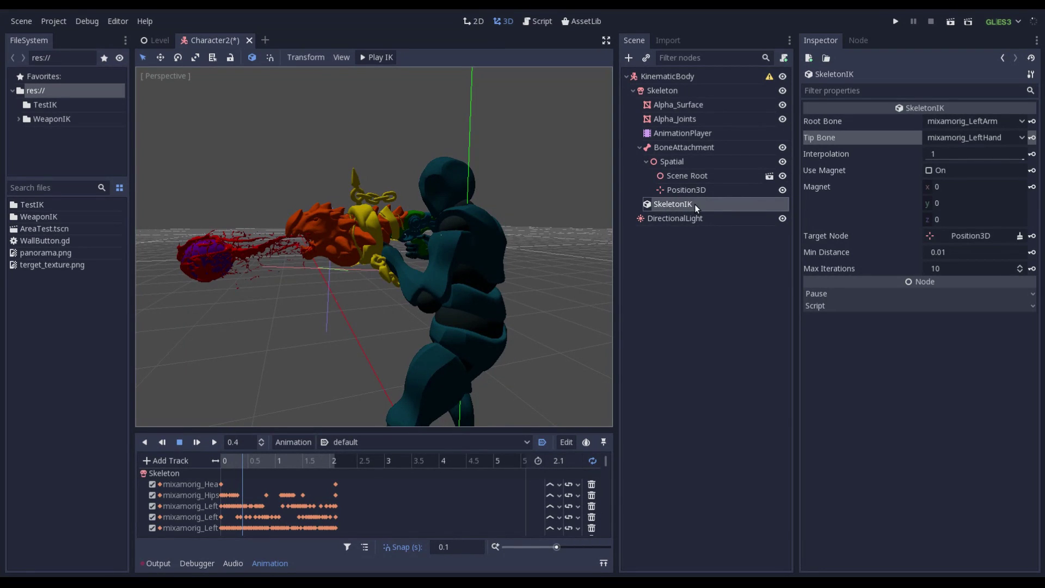
- Preview the SkeletonIK in the editor and examine from several angles how the left hand meets the rifle
click(377, 58)
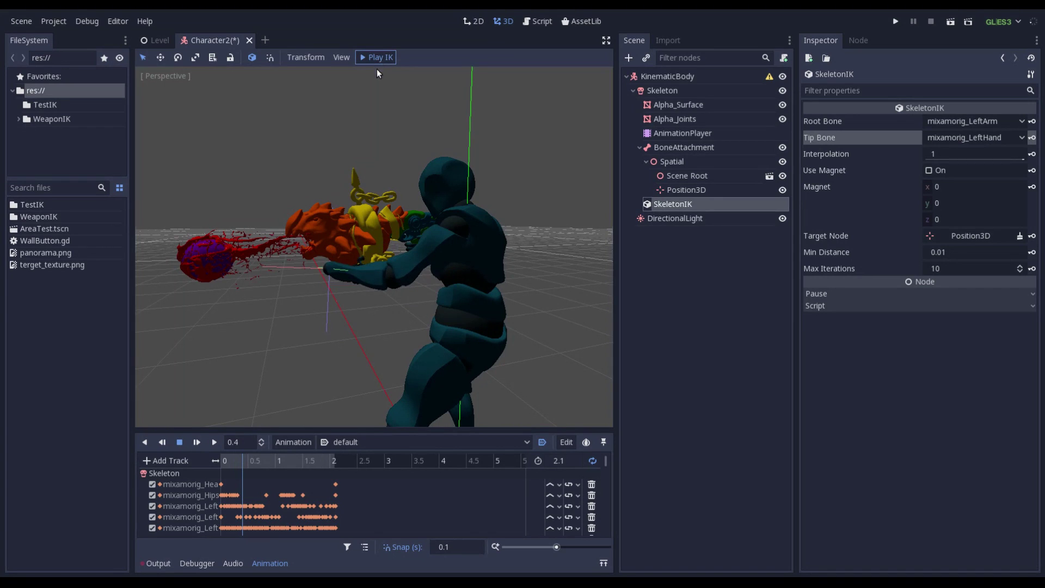
scroll(375, 158, up, 5)
middle_drag(386, 190, 338, 207)
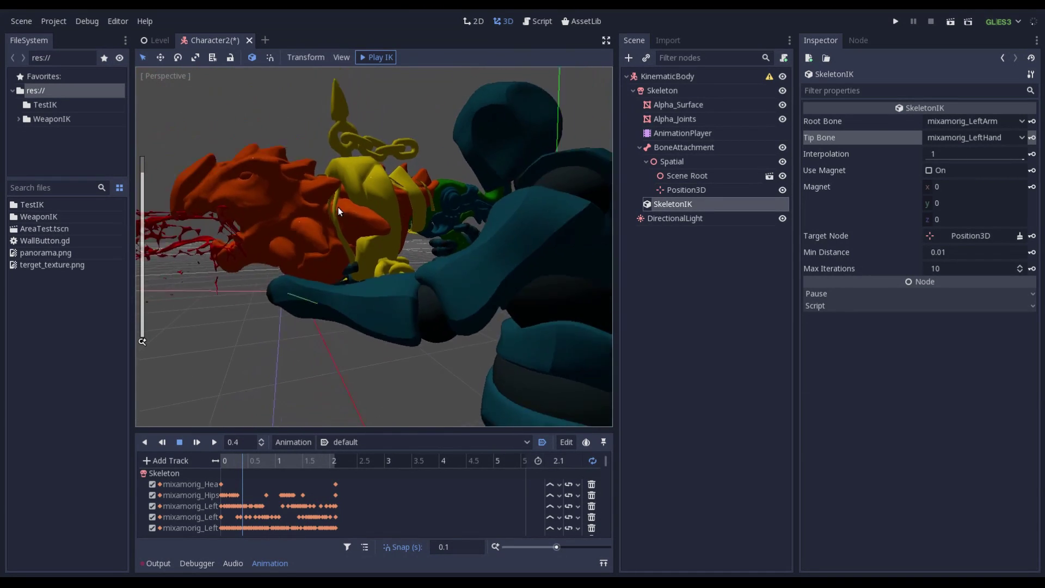
scroll(338, 207, down, 5)
middle_drag(387, 236, 378, 256)
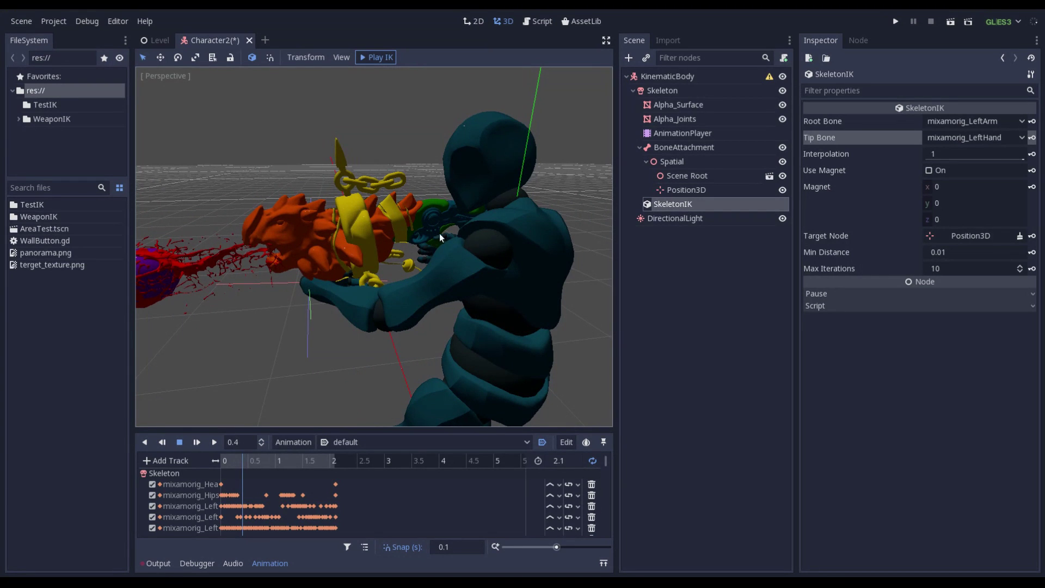
scroll(327, 294, up, 4)
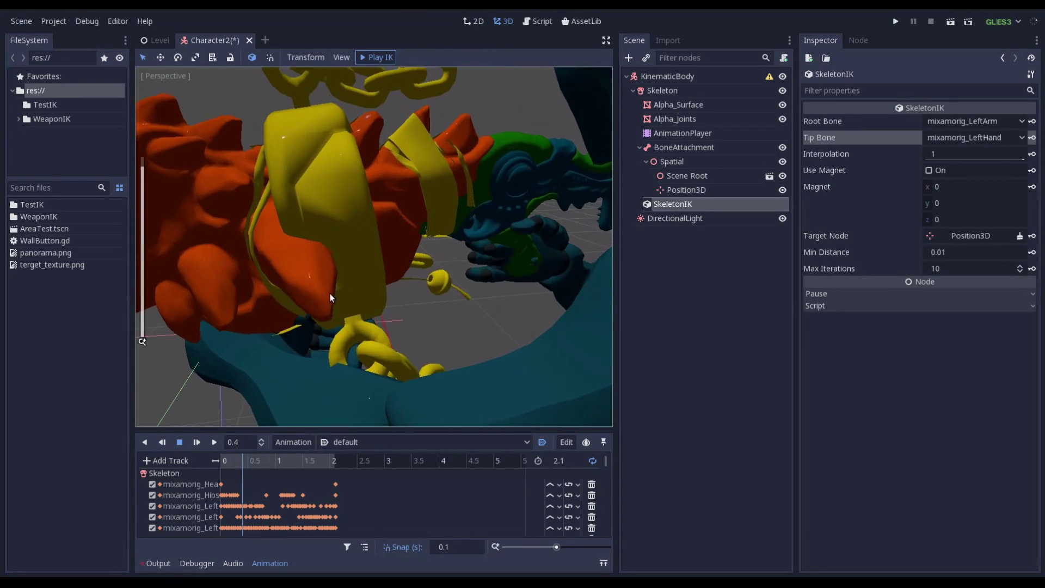
middle_drag(330, 292, 492, 266)
- Rotate the Position3D target about its local axes so the left palm turns up toward the underside of the rifle
click(684, 188)
scroll(282, 279, up, 3)
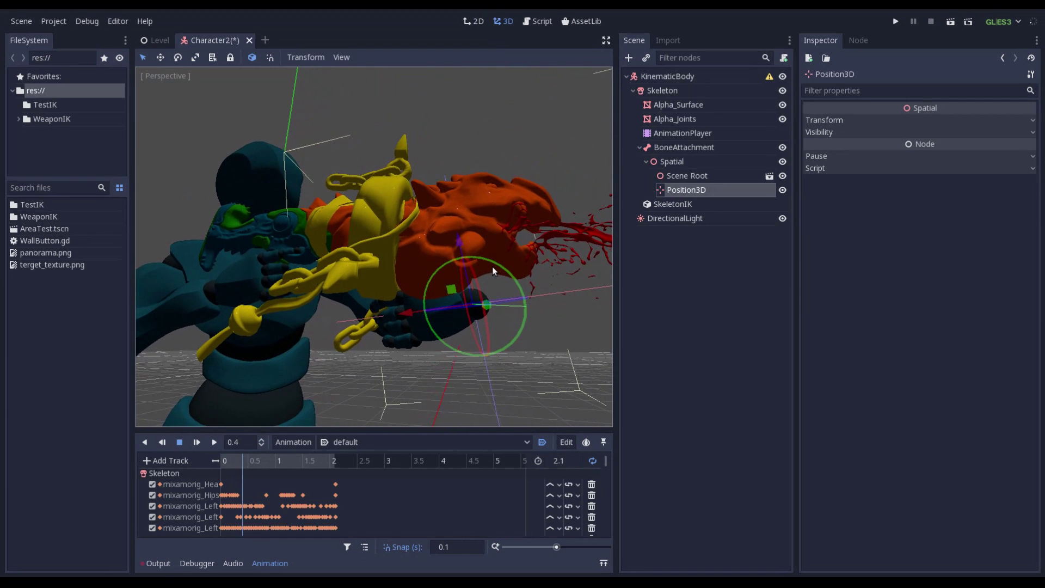
mouse_move(492, 266)
mouse_down()
mouse_move(503, 322)
mouse_move(488, 281)
mouse_up()
middle_drag(509, 265, 329, 297)
scroll(329, 297, up, 3)
drag(312, 298, 359, 330)
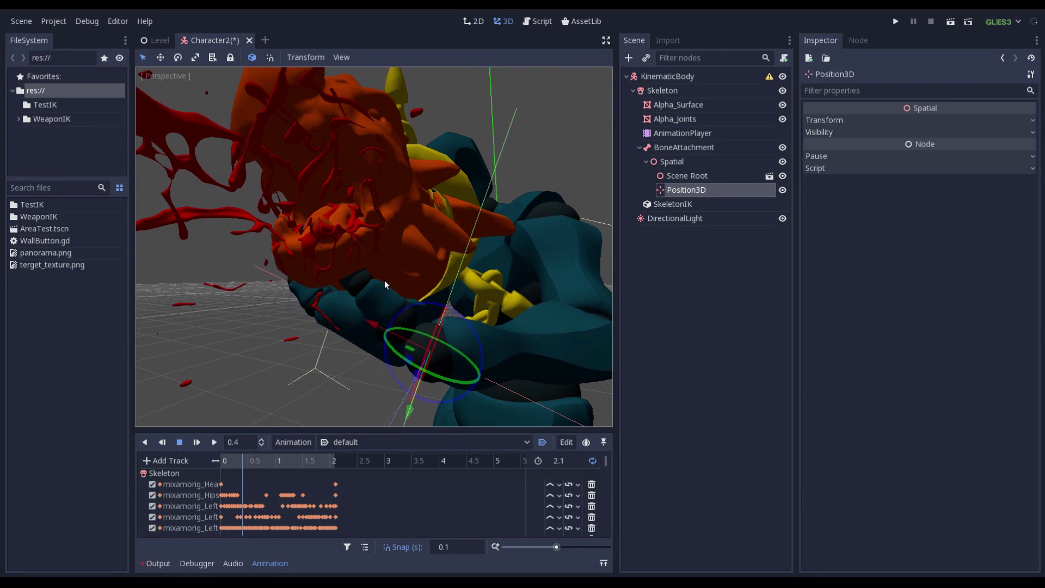
mouse_move(384, 280)
middle_down()
mouse_move(343, 274)
mouse_move(392, 272)
middle_up()
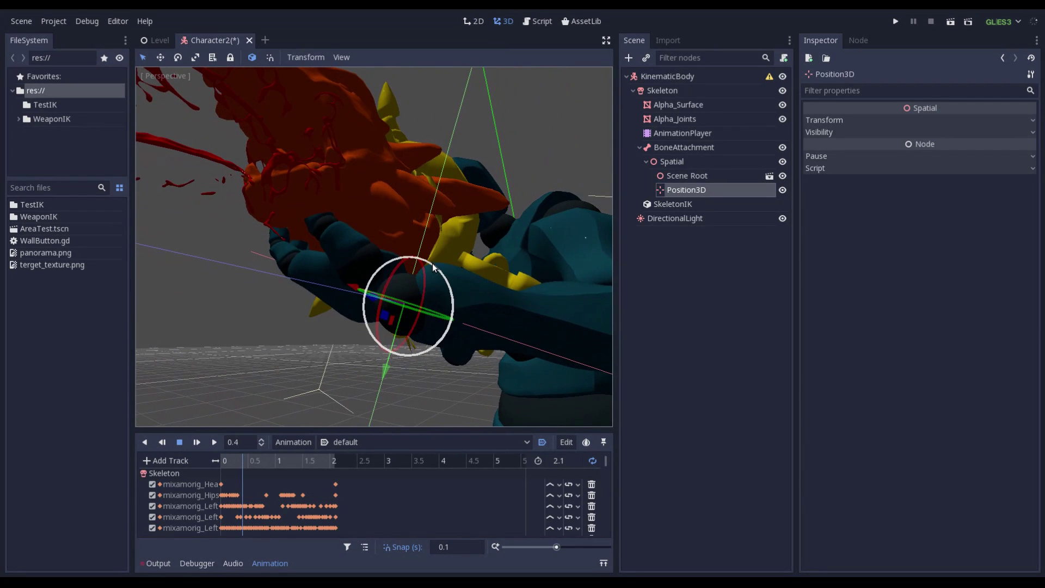
drag(435, 266, 432, 260)
middle_drag(432, 260, 386, 333)
scroll(361, 275, up, 2)
scroll(360, 279, down, 3)
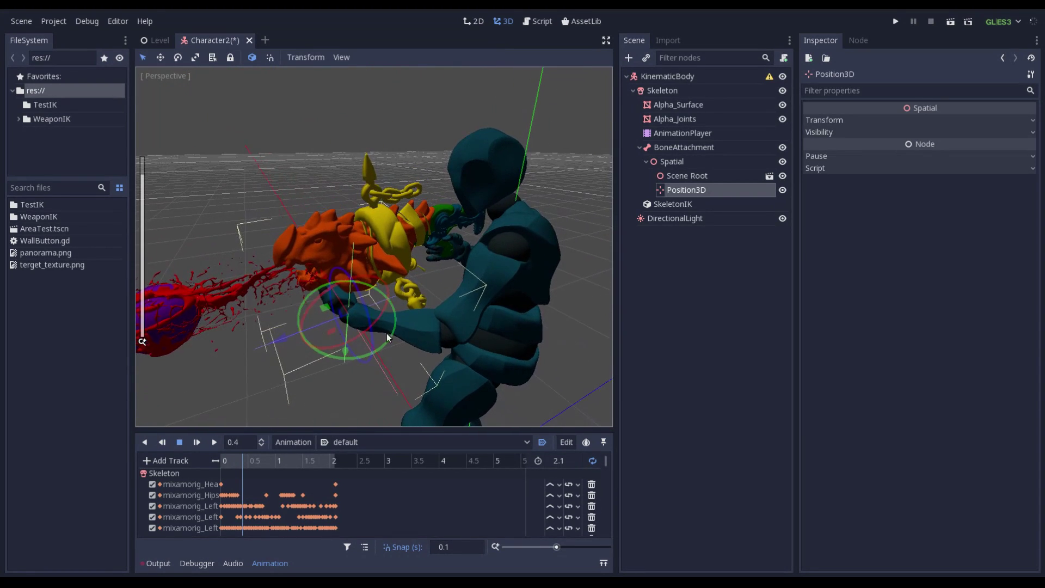
drag(392, 329, 412, 305)
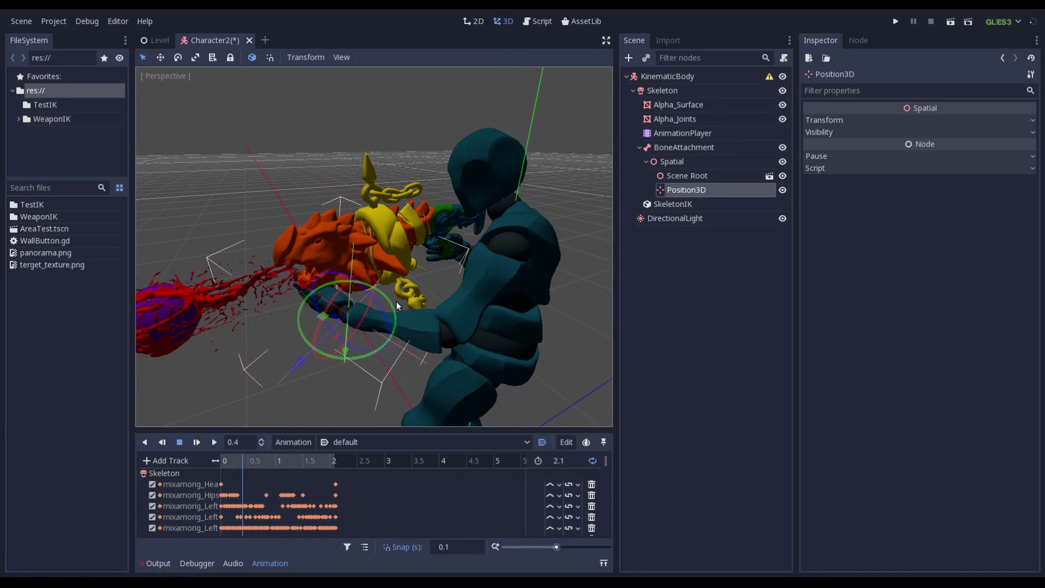
- Turn off local space and adjust the Position3D target so the left hand supports the rifle from below
click(252, 57)
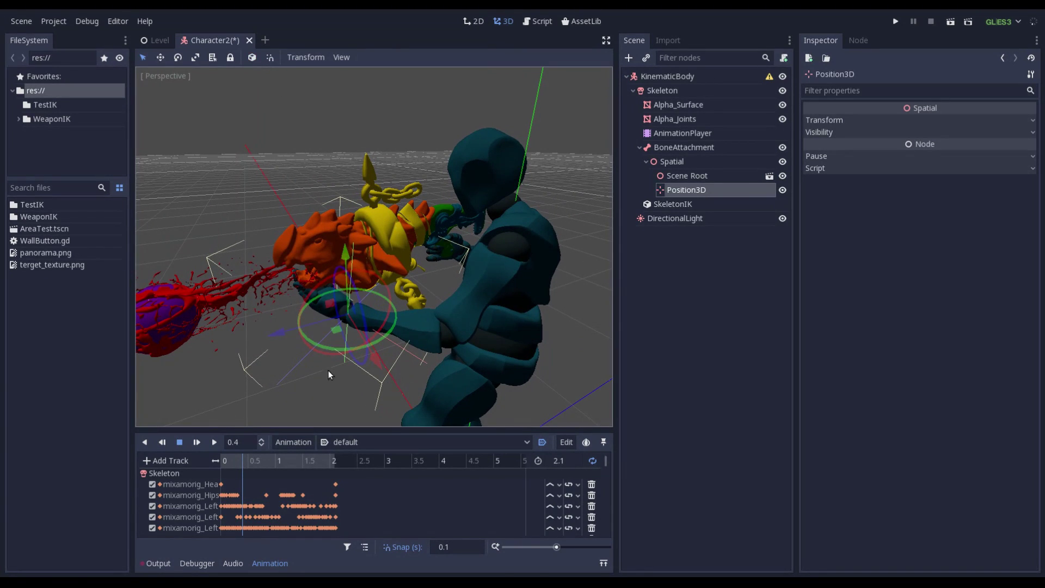
drag(270, 329, 288, 331)
scroll(326, 313, up, 4)
middle_drag(325, 314, 354, 286)
scroll(381, 272, down, 5)
middle_drag(439, 307, 501, 264)
drag(535, 268, 510, 278)
mouse_move(510, 277)
middle_down()
mouse_move(492, 257)
mouse_move(439, 275)
mouse_move(495, 277)
middle_up()
drag(521, 305, 518, 303)
middle_drag(534, 246, 397, 299)
middle_drag(331, 317, 299, 295)
drag(361, 285, 367, 284)
middle_drag(366, 273, 553, 259)
scroll(553, 259, down, 5)
- Stop the SkeletonIK preview and save the Character2 scene
click(674, 206)
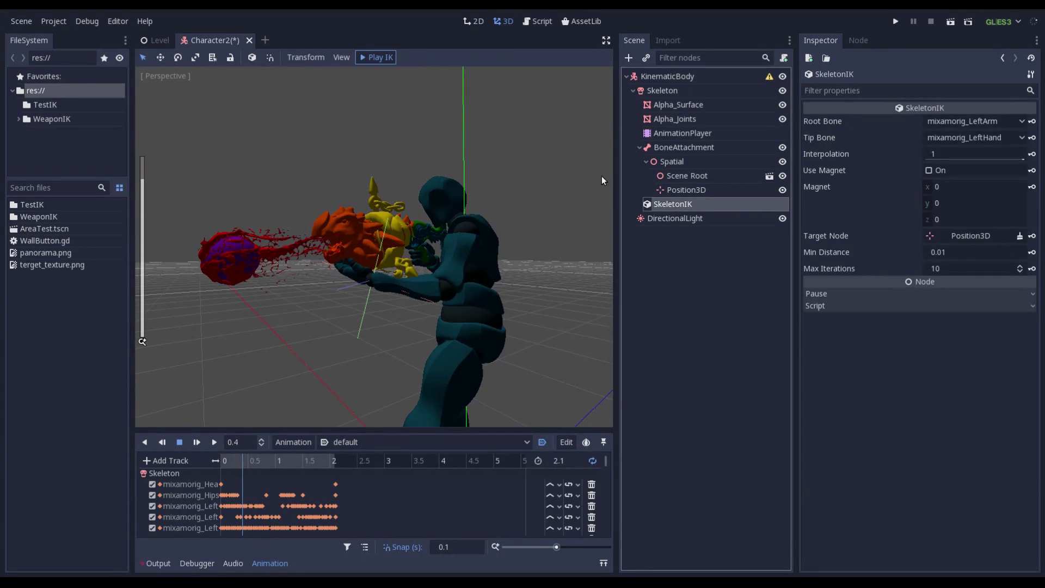
click(376, 56)
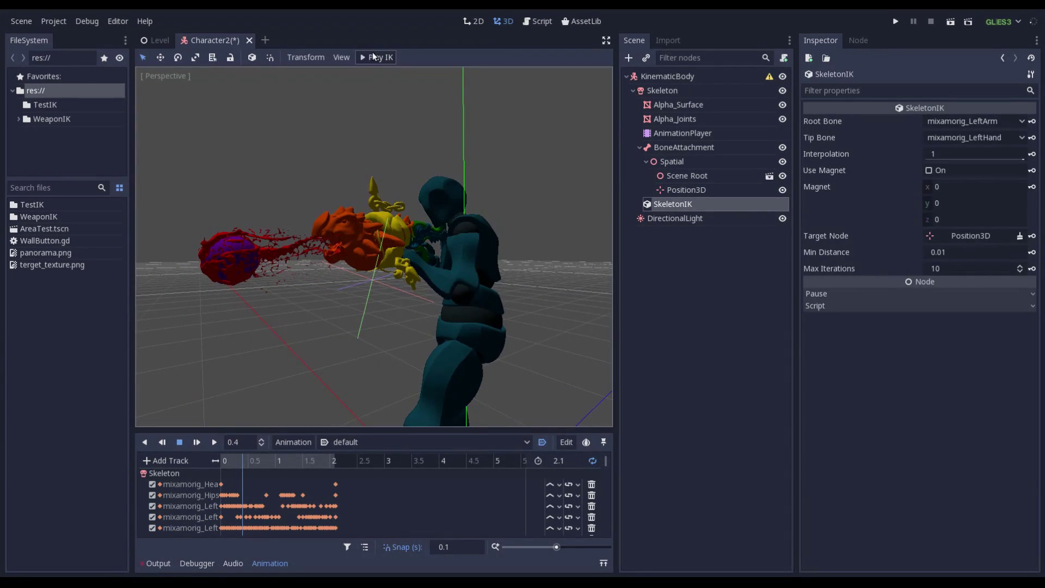
key(ctrl+s)
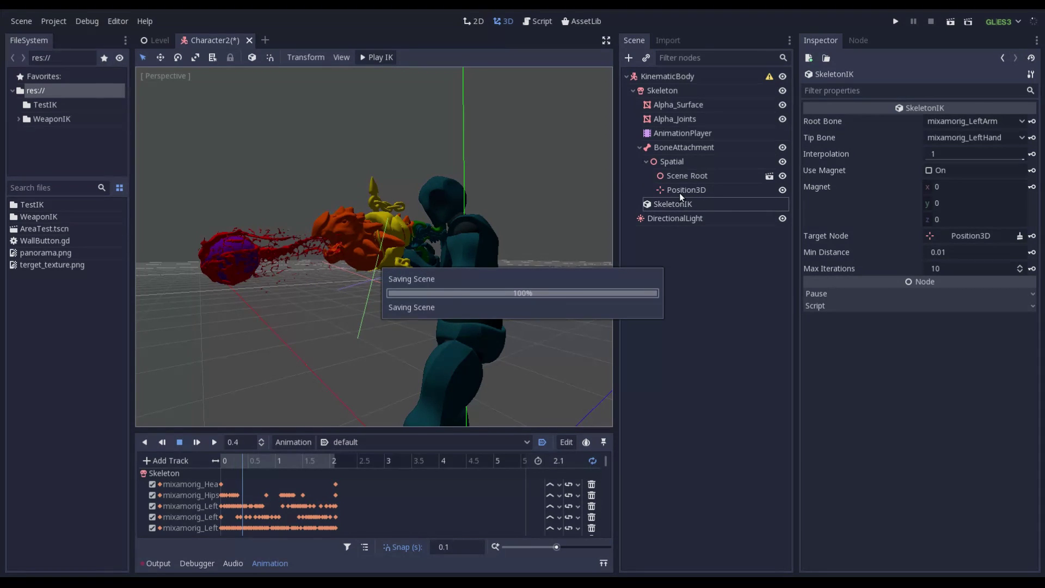
- Examine the Position3D target, preview the SkeletonIK again to check the left-hand grip, and stop the preview
click(680, 190)
scroll(396, 191, up, 3)
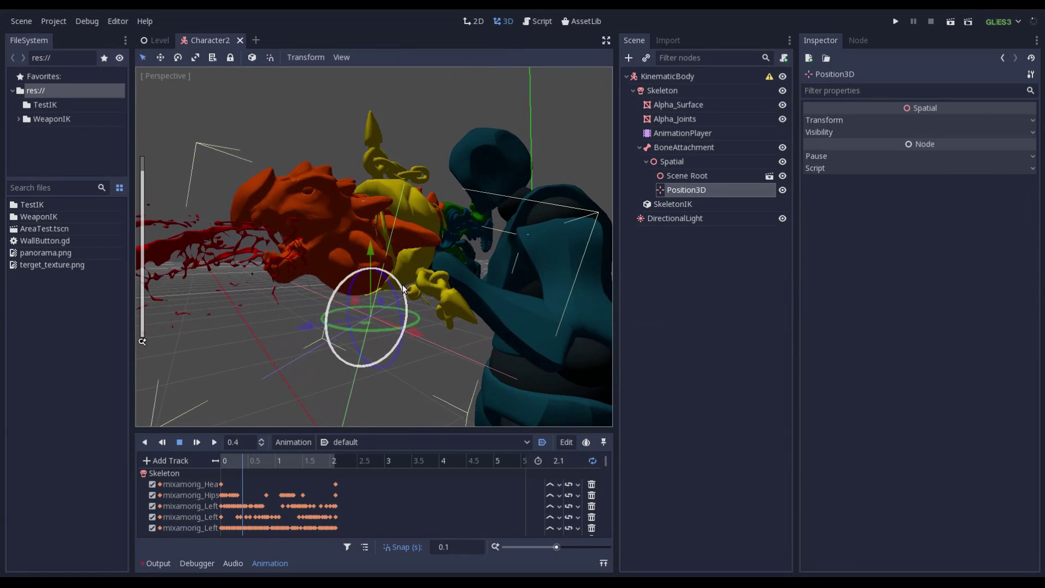
scroll(397, 192, down, 3)
middle_drag(397, 193, 384, 229)
scroll(368, 298, up, 3)
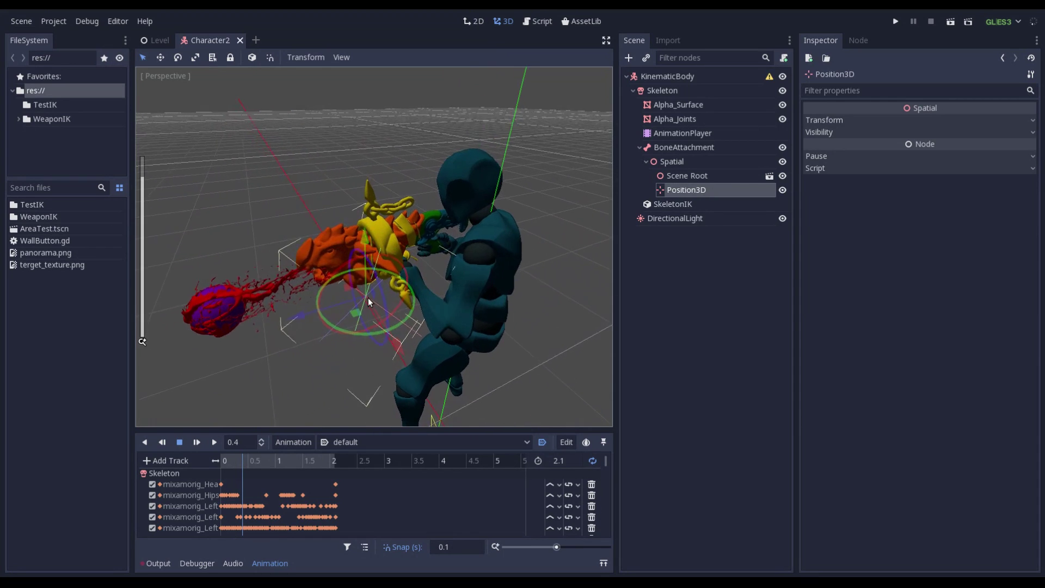
click(673, 204)
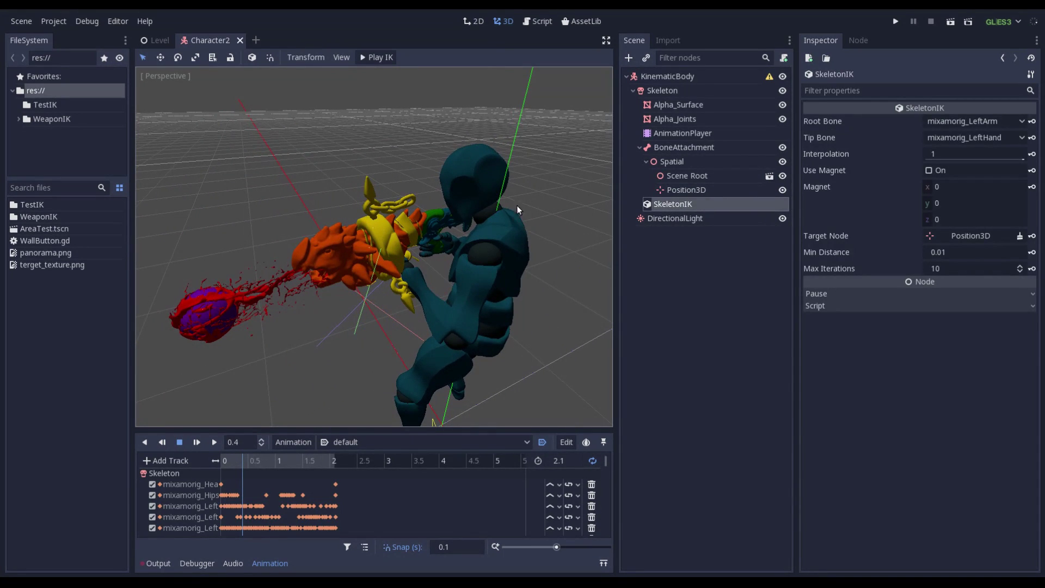
click(388, 60)
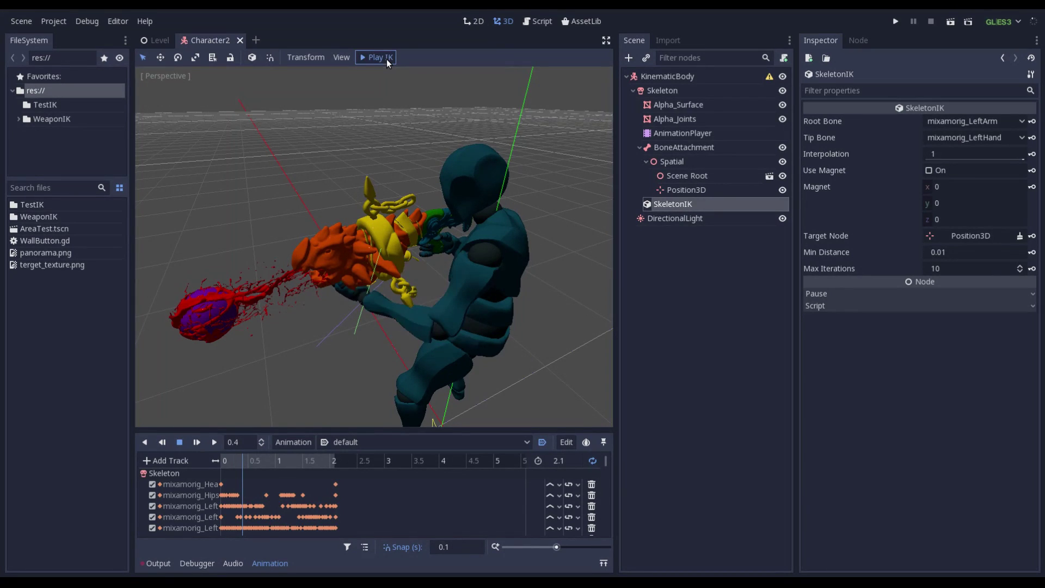
middle_drag(452, 266, 379, 264)
scroll(378, 264, down, 3)
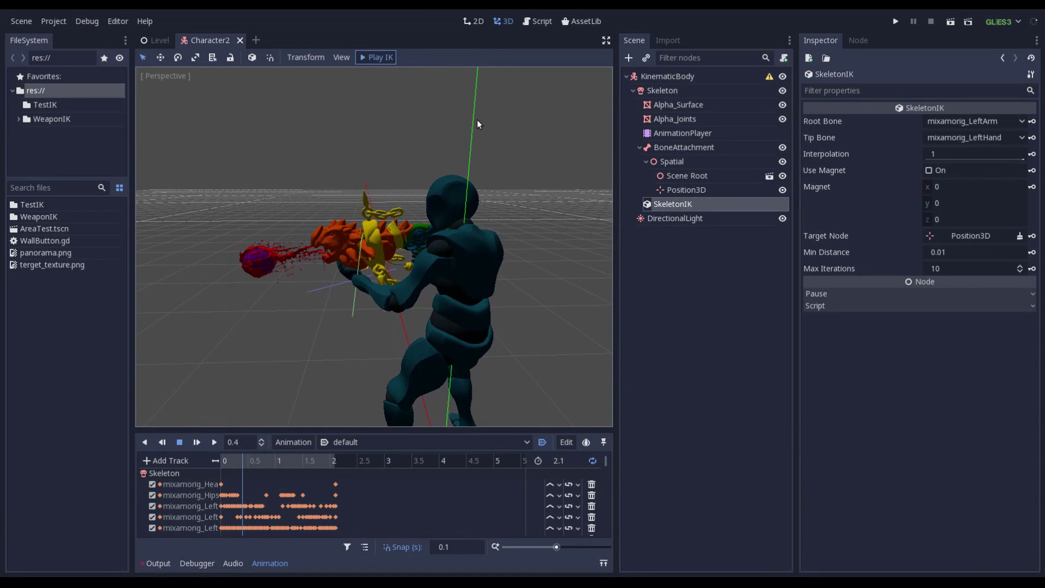
click(380, 57)
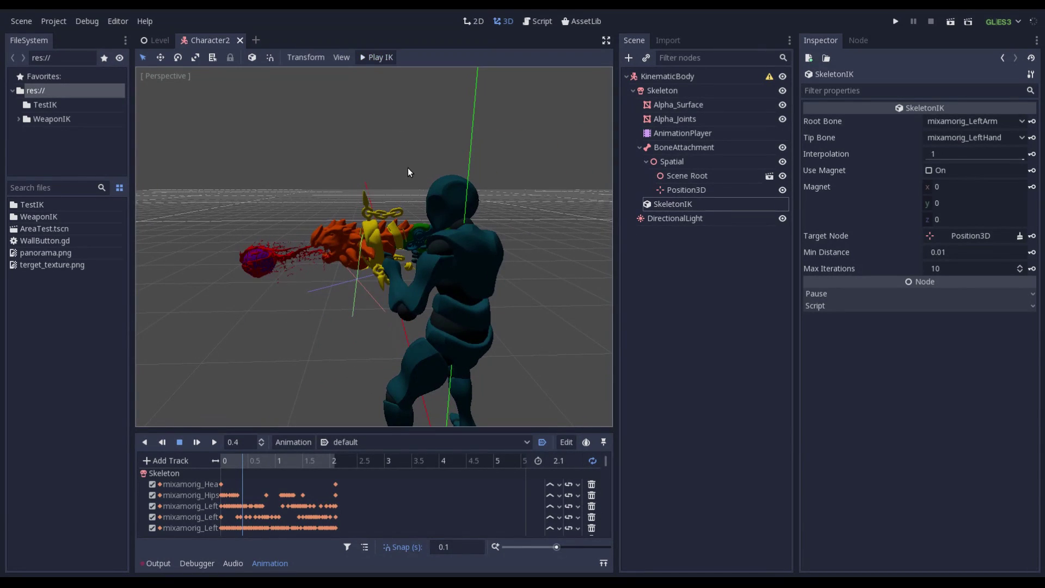
- Save the scene and run the project to check the character's left hand in game, ending with the run stopped
key(ctrl+s)
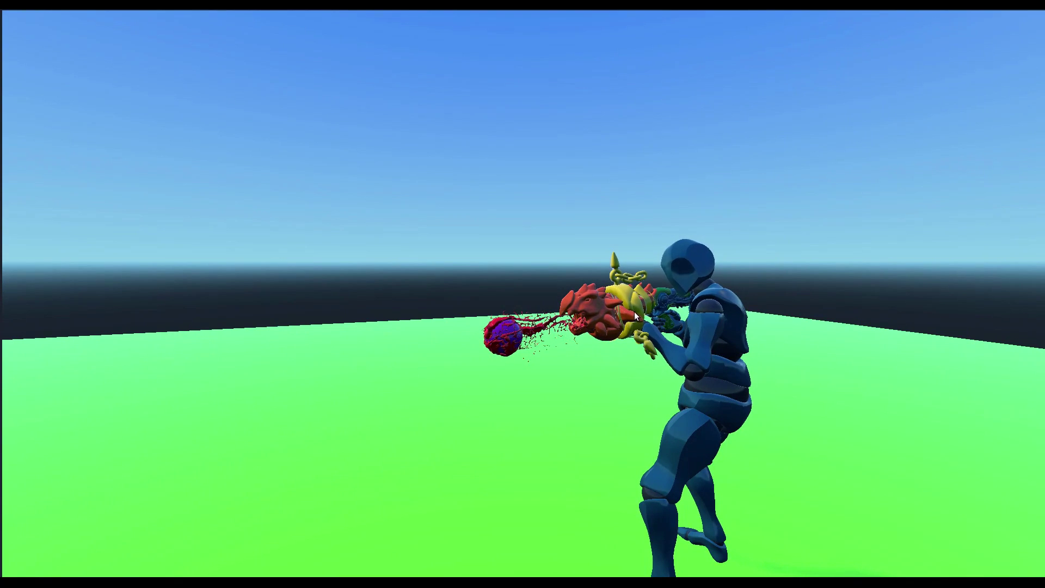
key(alt+F4)
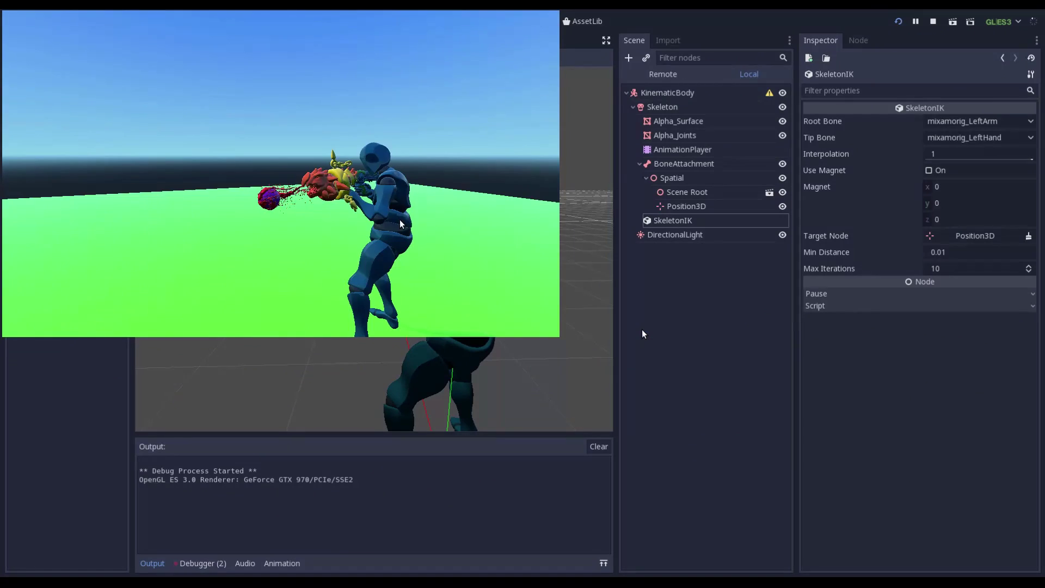
key(F8)
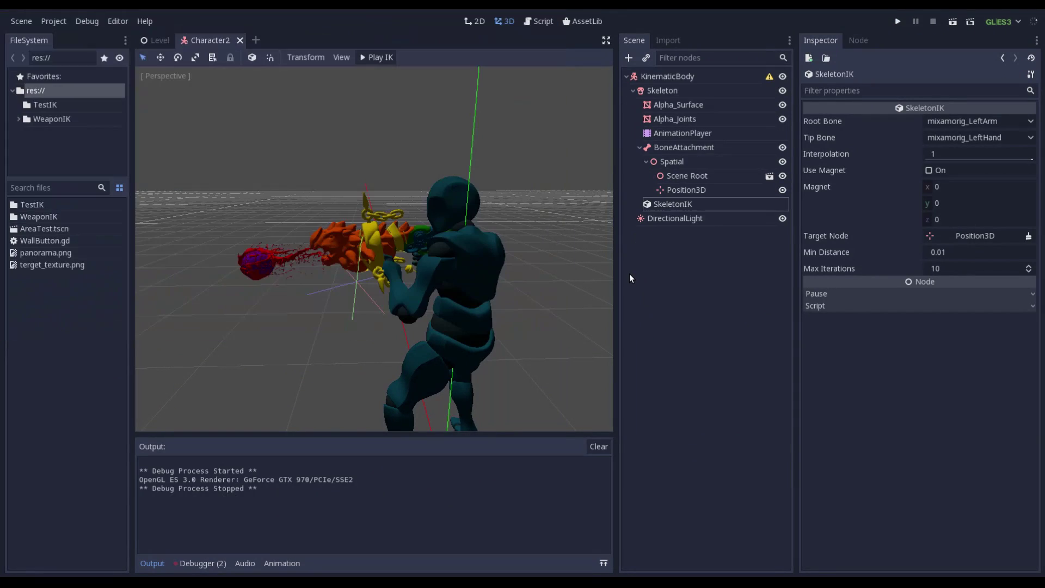
- Add a Call Method Track for the SkeletonIK node to the AnimationPlayer's default animation
click(672, 134)
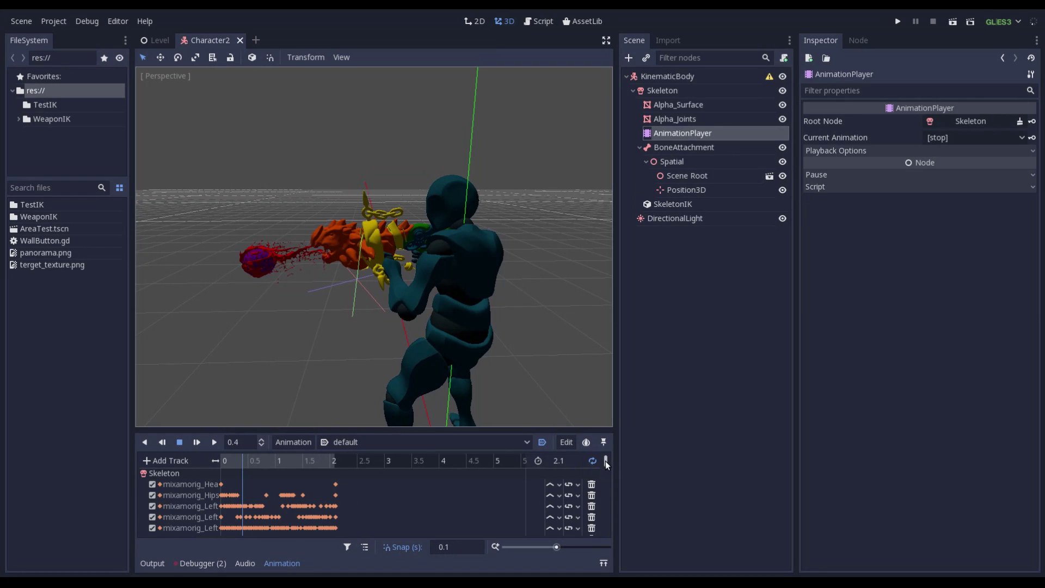
drag(606, 462, 604, 537)
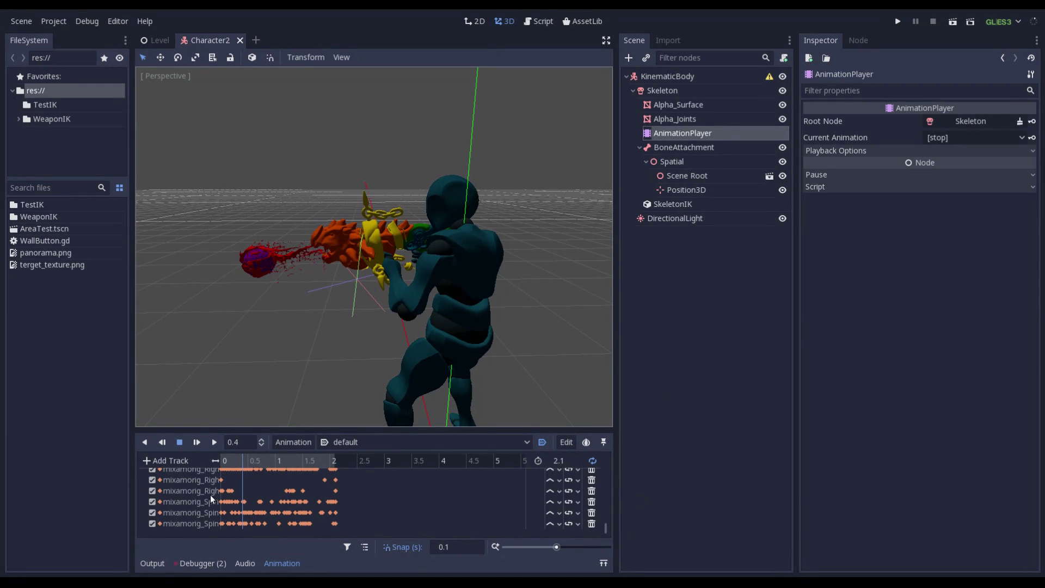
click(163, 459)
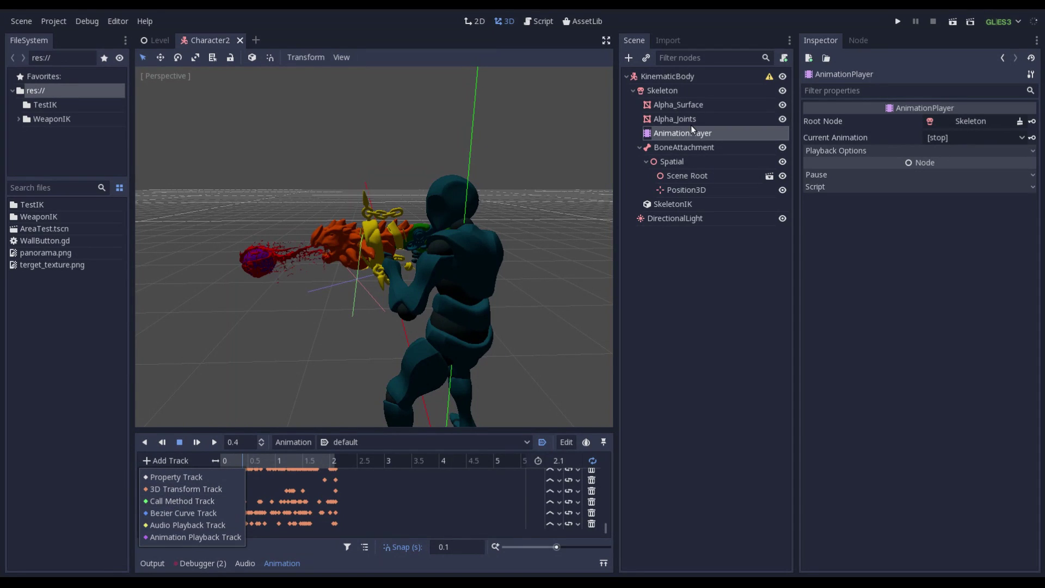
click(169, 502)
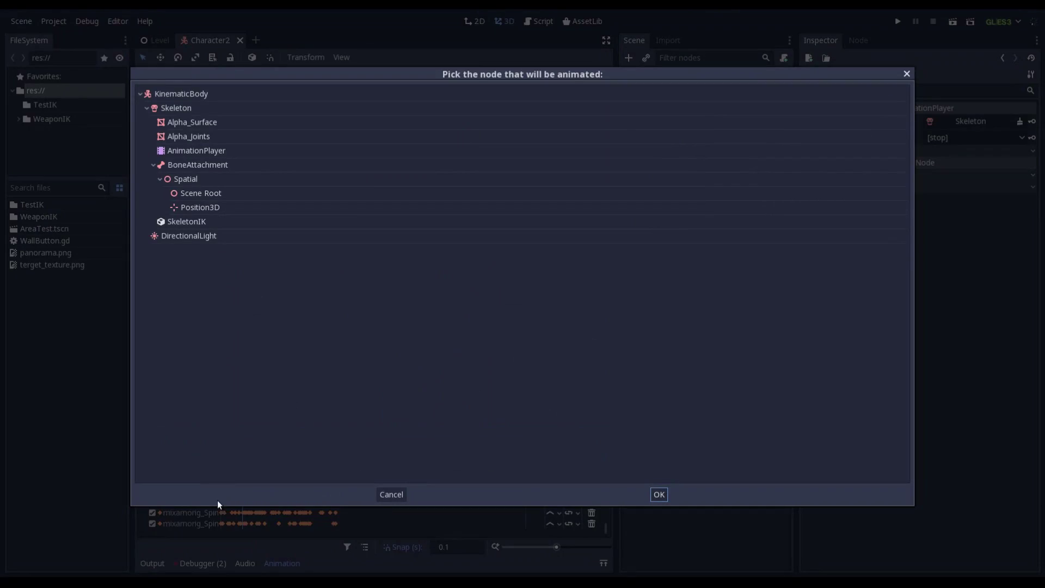
click(188, 223)
- Insert a start method key on the SkeletonIK track and place it at time 0
scroll(191, 526, down, 2)
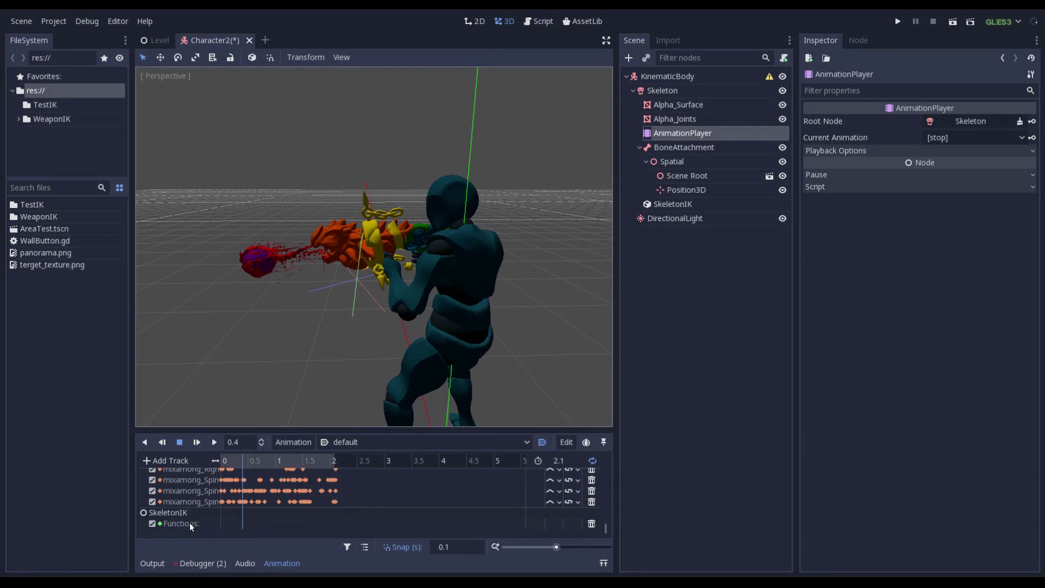
right_click(225, 525)
click(246, 533)
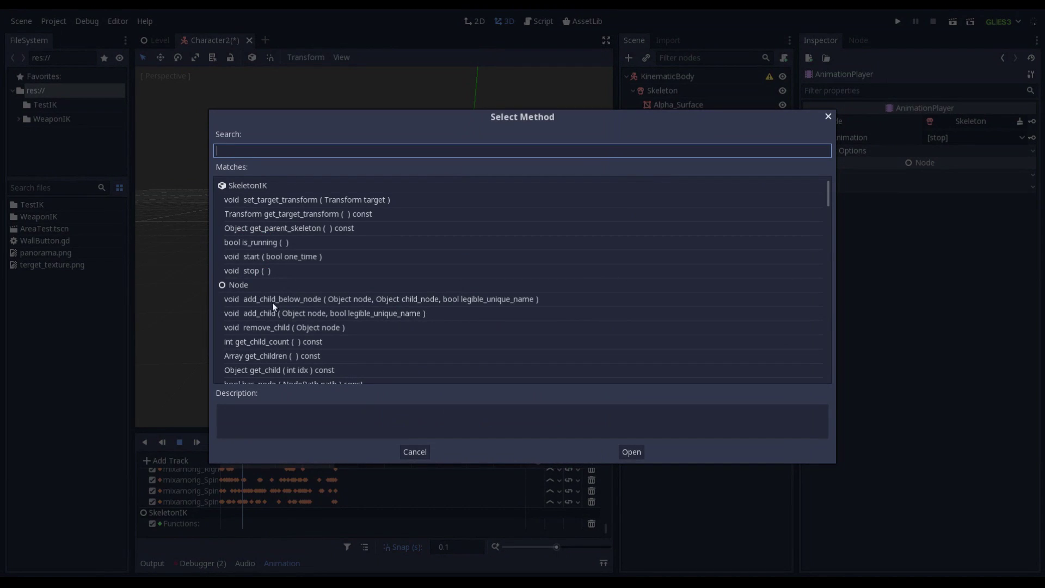
double_click(246, 257)
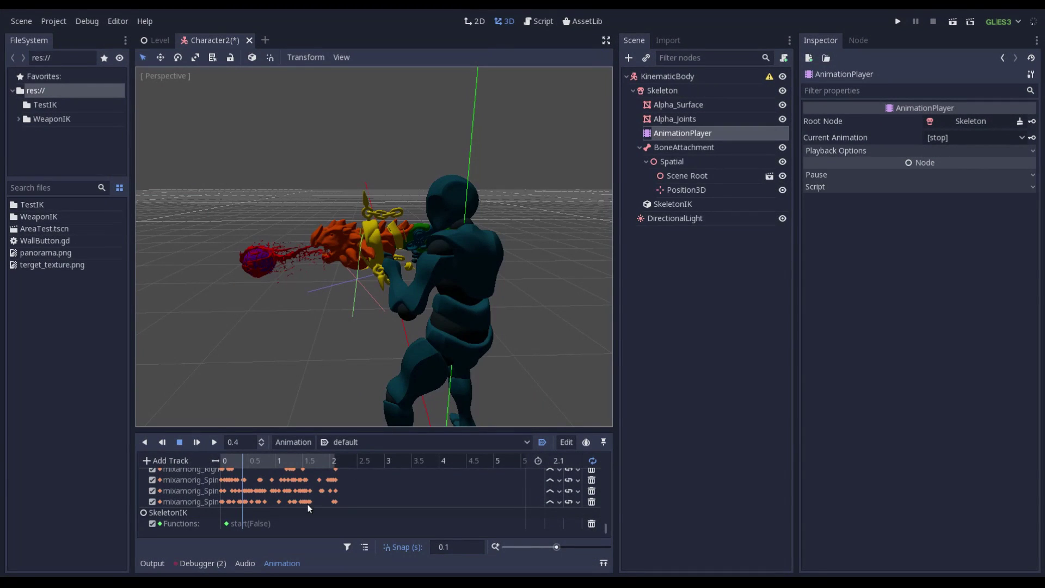
click(224, 524)
drag(223, 523, 221, 523)
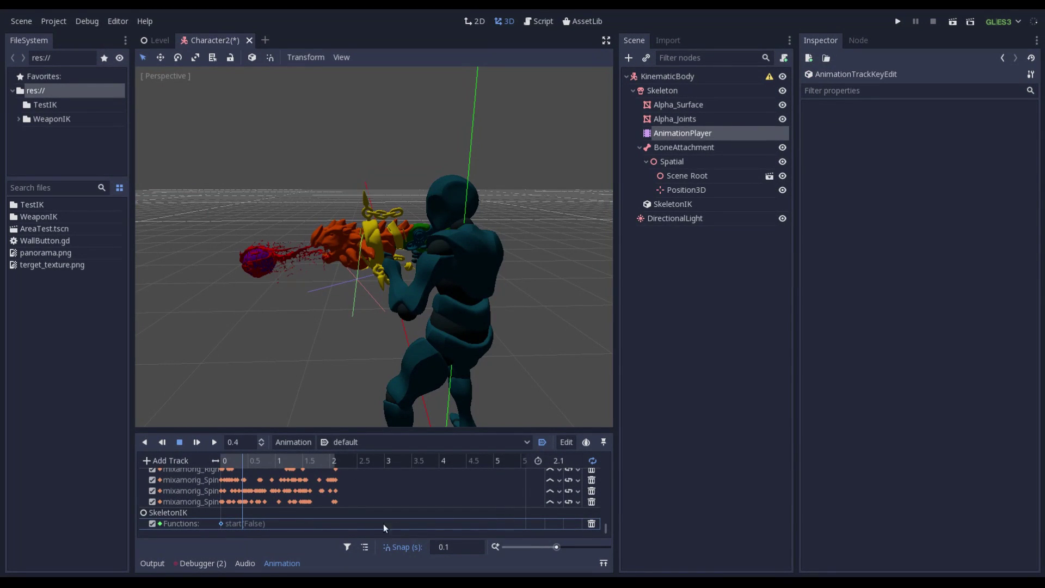
- Insert a stop method key on the SkeletonIK track and move it to the end of the animation
right_click(317, 522)
click(346, 522)
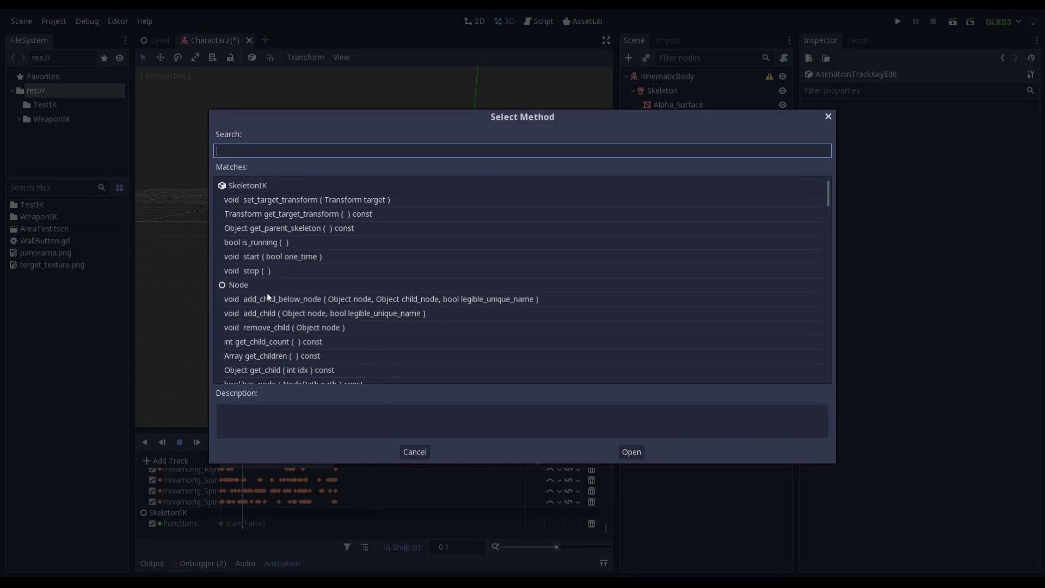
double_click(246, 269)
click(331, 524)
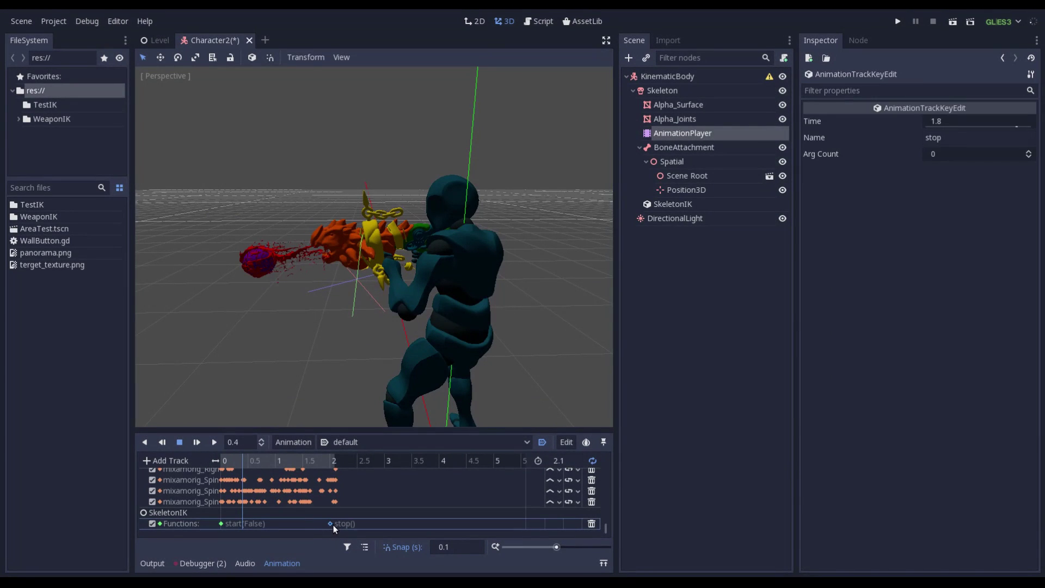
drag(337, 526, 338, 526)
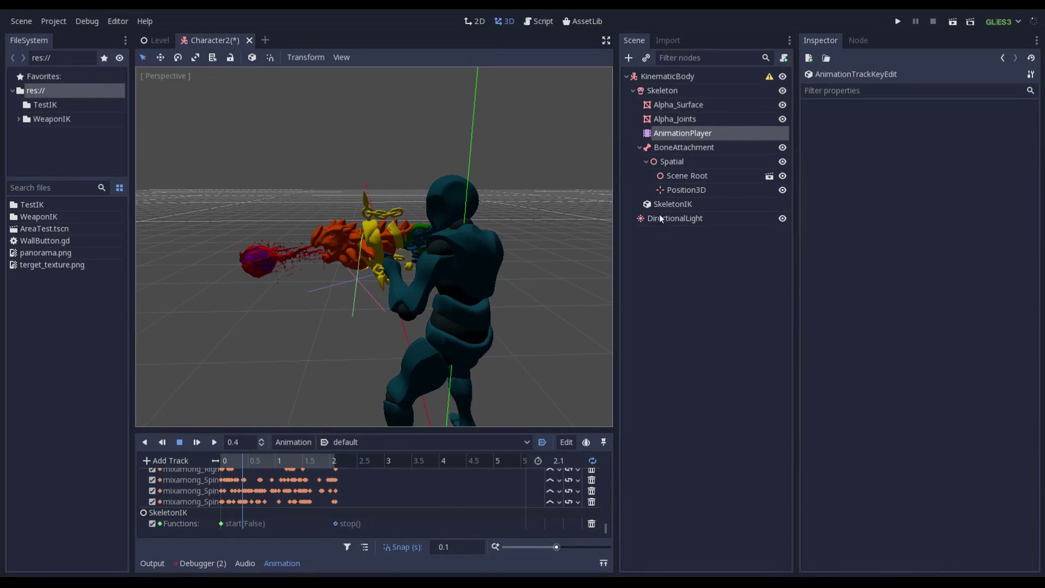
- Save the Character2 scene and run the project to test the left-hand IK in game
click(547, 185)
key(ctrl+s)
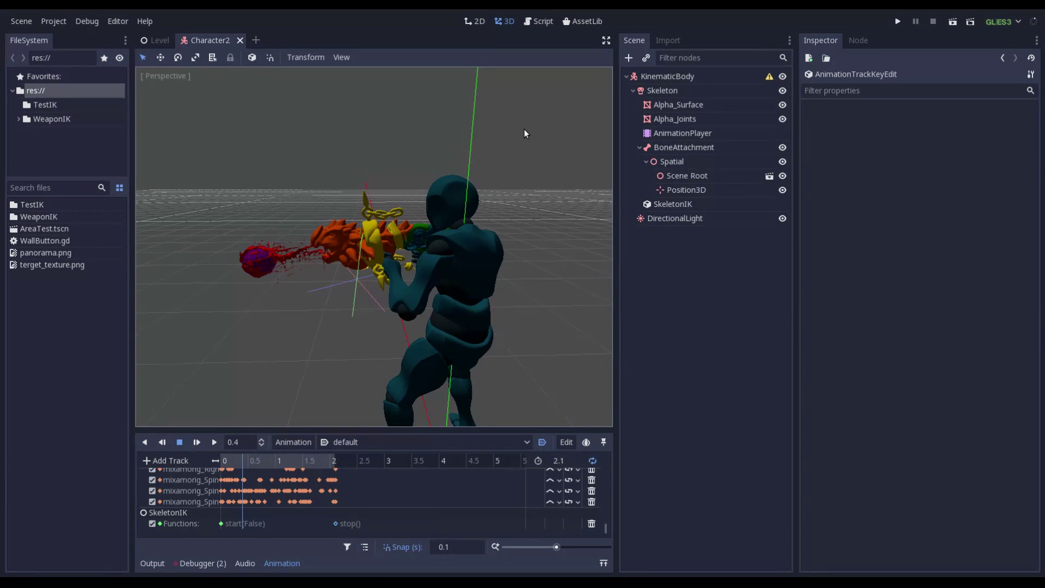
key(F5)
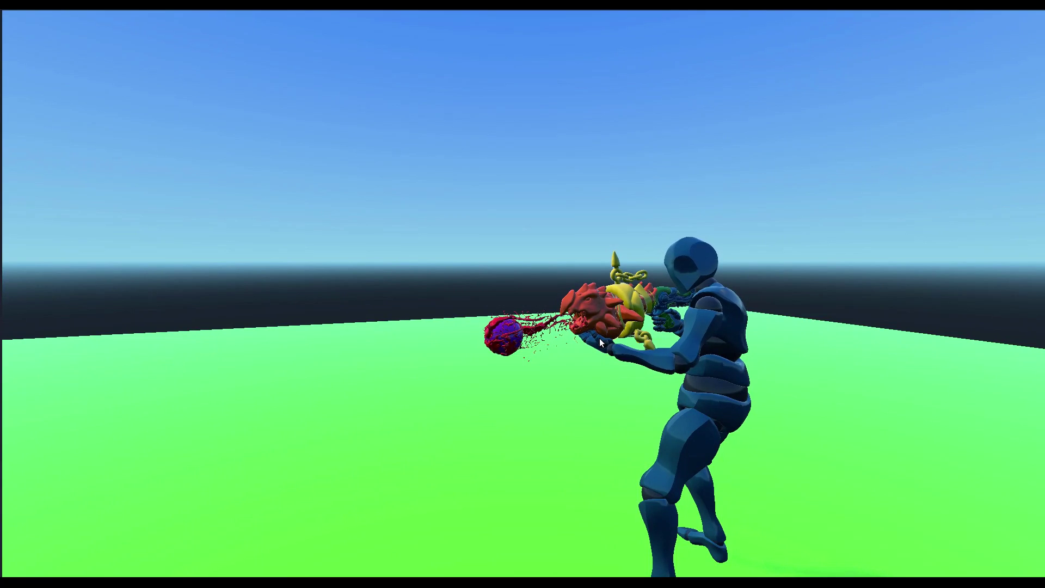
- Stop the running game and preview the SkeletonIK node's IK on the character in the editor
key(F8)
scroll(518, 282, down, 5)
middle_drag(519, 282, 538, 266)
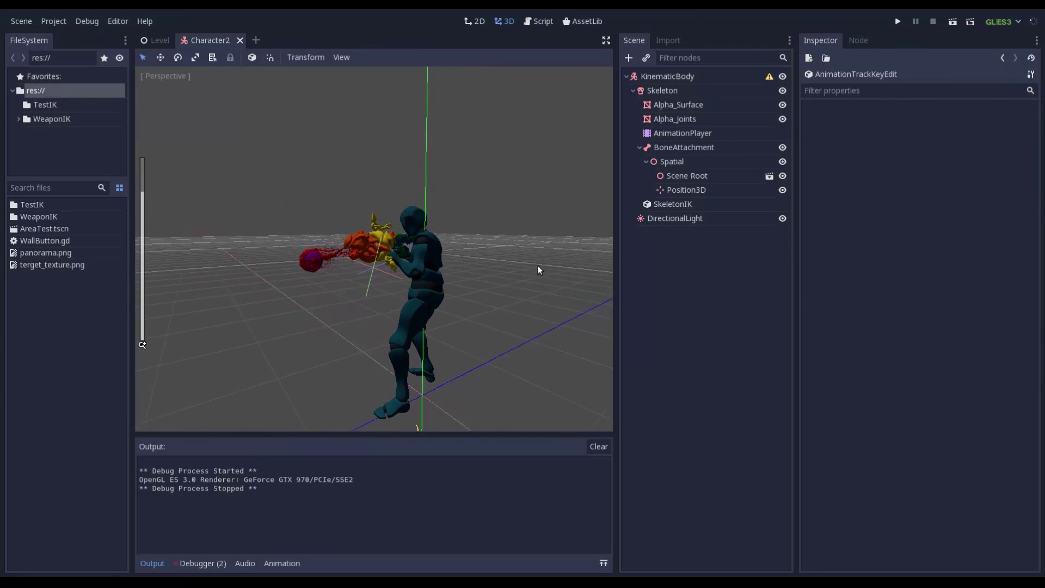
click(670, 204)
click(375, 57)
scroll(408, 247, up, 5)
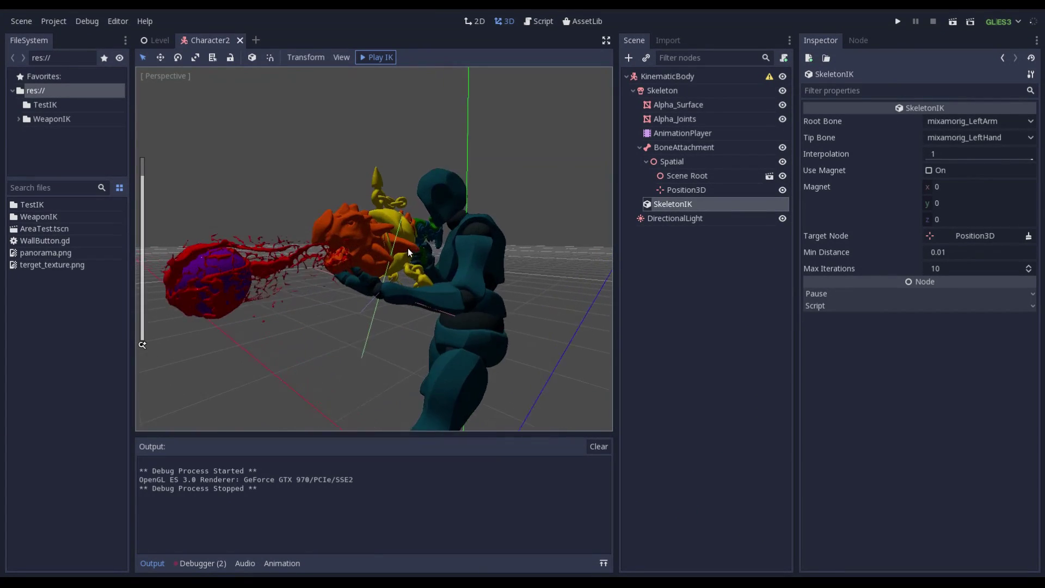
middle_drag(408, 247, 462, 260)
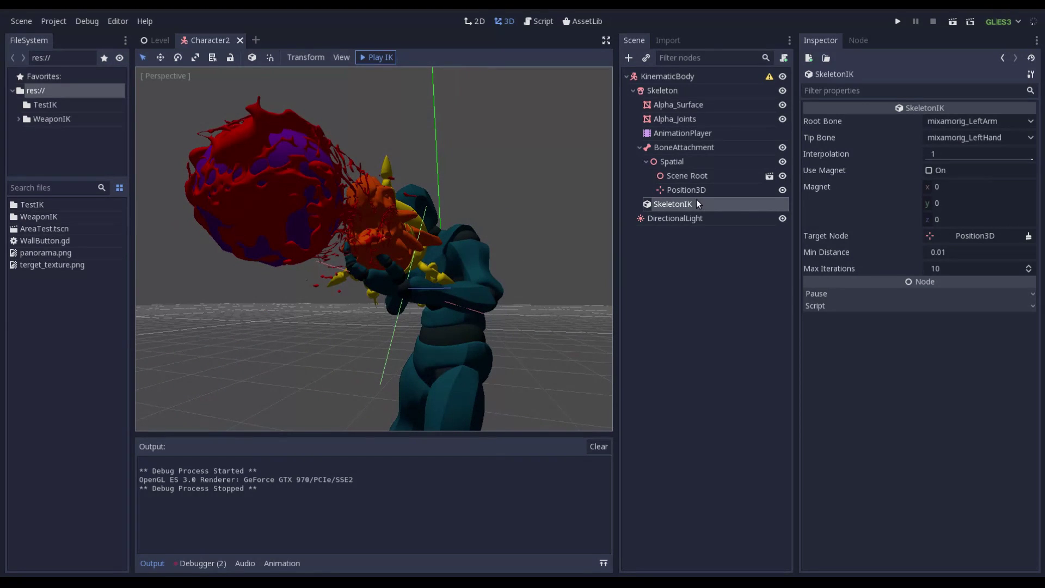
middle_drag(545, 241, 492, 291)
scroll(547, 228, down, 2)
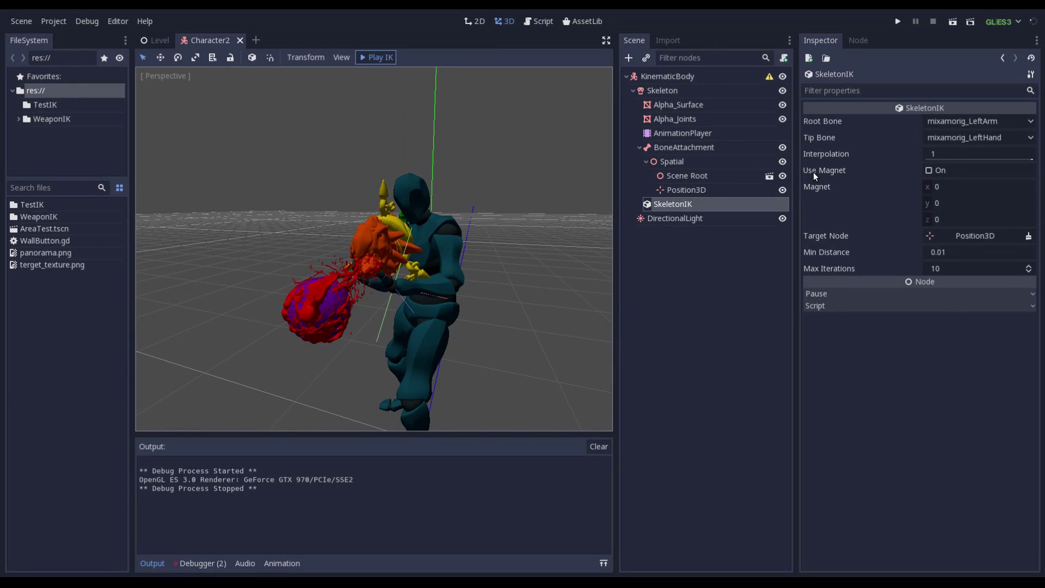
- Enable Use Magnet on the SkeletonIK node and set the magnet's y to -2.86 and z to 4.98
click(929, 170)
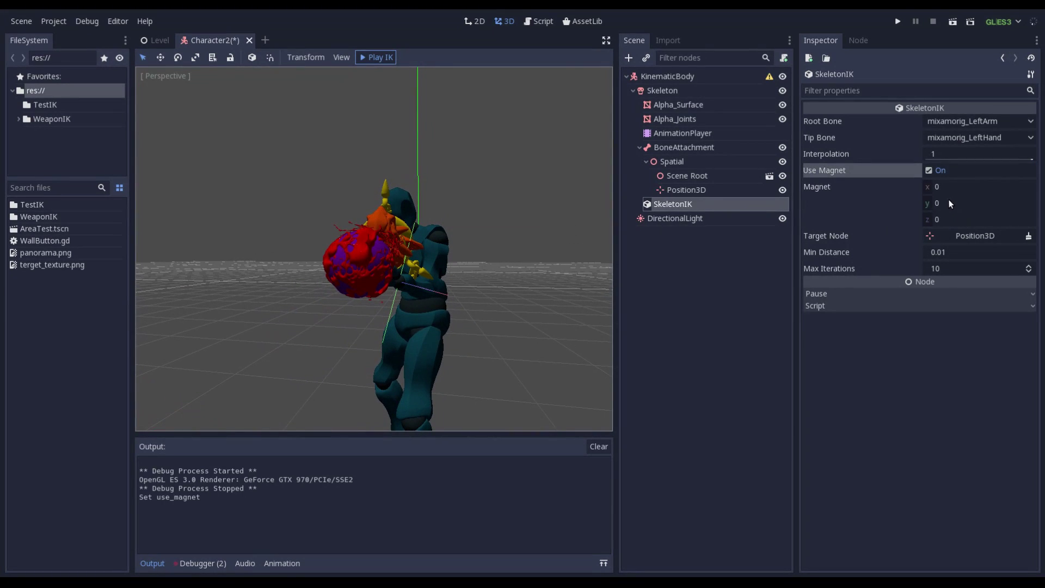
drag(949, 201, 756, 205)
drag(971, 220, 1044, 219)
drag(924, 220, 1044, 220)
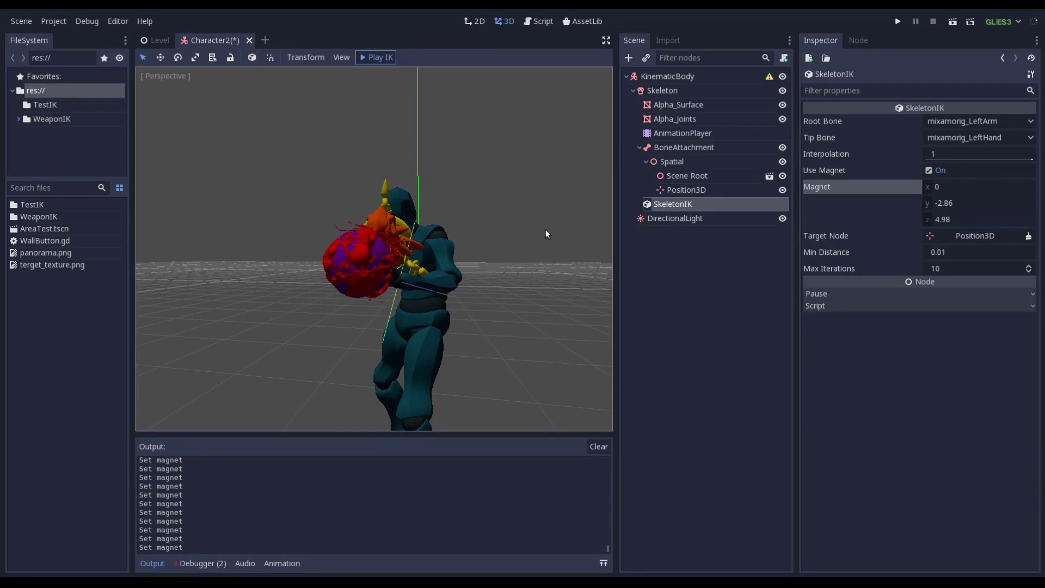
- Set the SkeletonIK magnet's x value to 0.97
scroll(524, 236, down, 4)
middle_drag(524, 236, 482, 294)
click(958, 188)
drag(958, 188, 967, 188)
scroll(361, 260, up, 5)
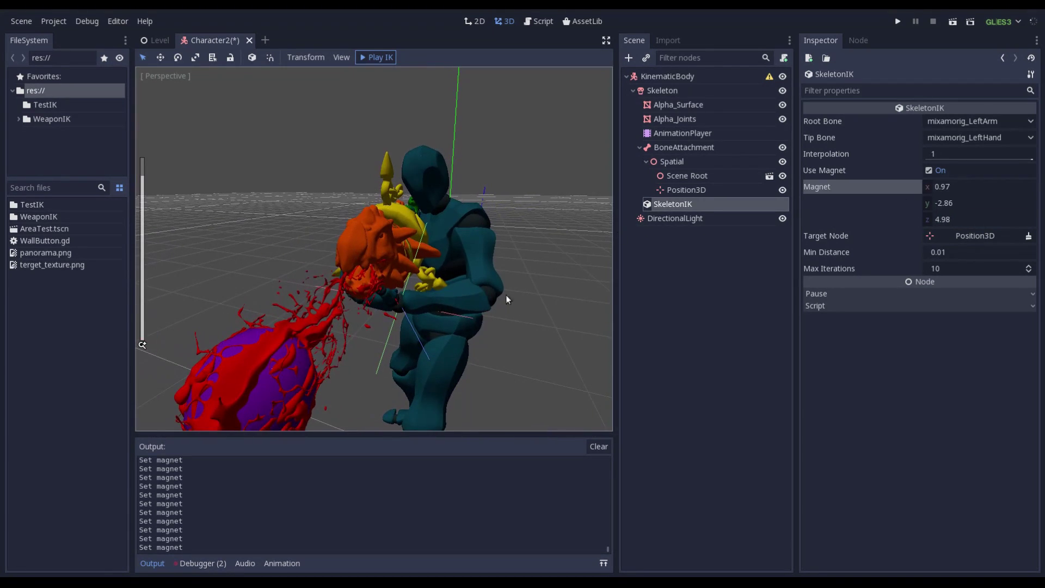
- Examine from several sides how the magnet bends the character's left elbow under the weapon
scroll(469, 221, down, 3)
middle_drag(471, 223, 445, 261)
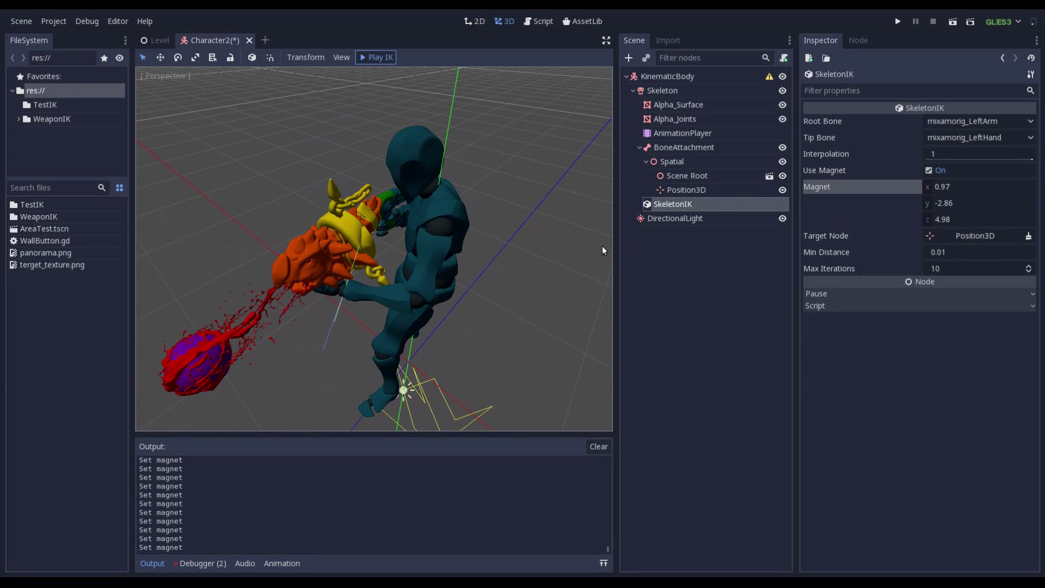
middle_drag(424, 302, 461, 259)
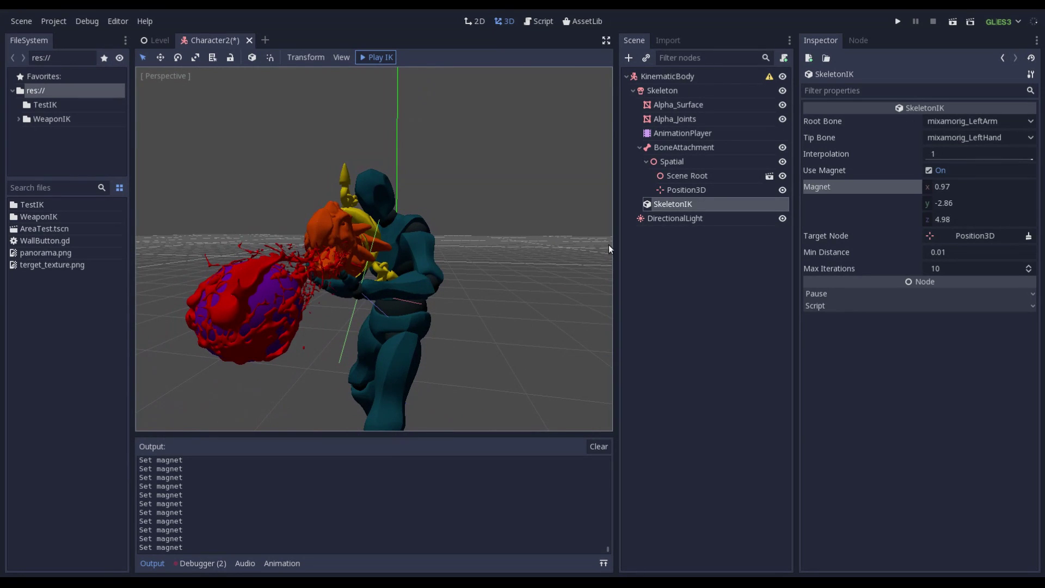
middle_drag(459, 264, 431, 273)
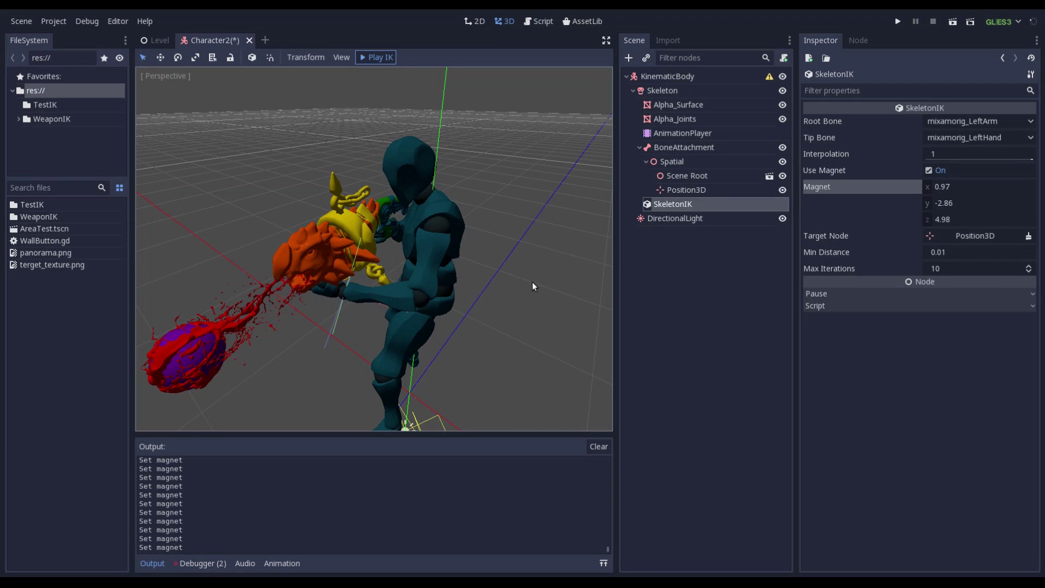
middle_drag(532, 282, 432, 281)
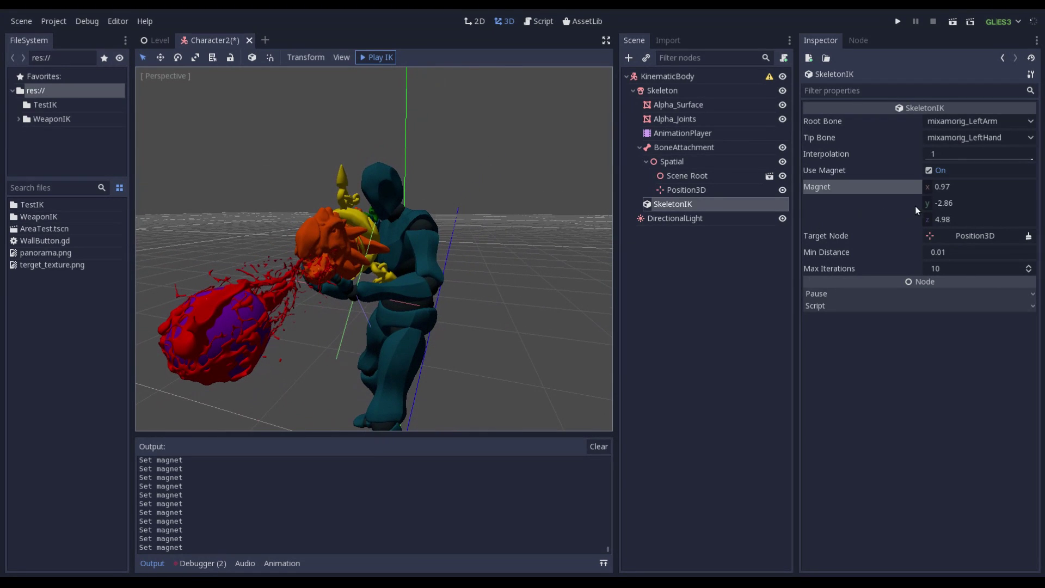
middle_drag(523, 246, 403, 108)
scroll(403, 109, down, 3)
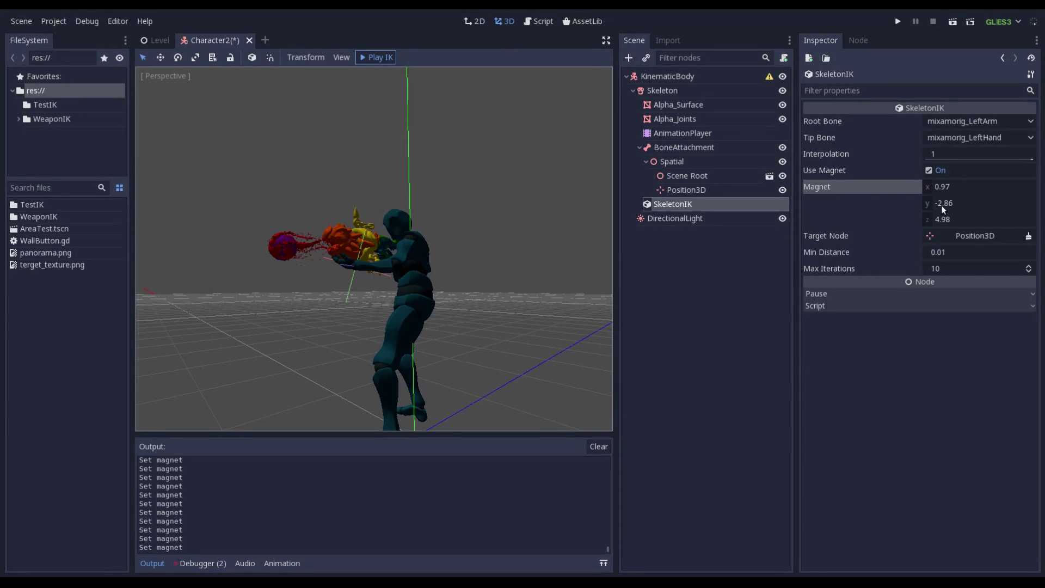
- Try the SkeletonIK magnet at y 2.74 and x 2.36 and check the left elbow's pose
drag(942, 205, 981, 205)
middle_drag(430, 226, 392, 124)
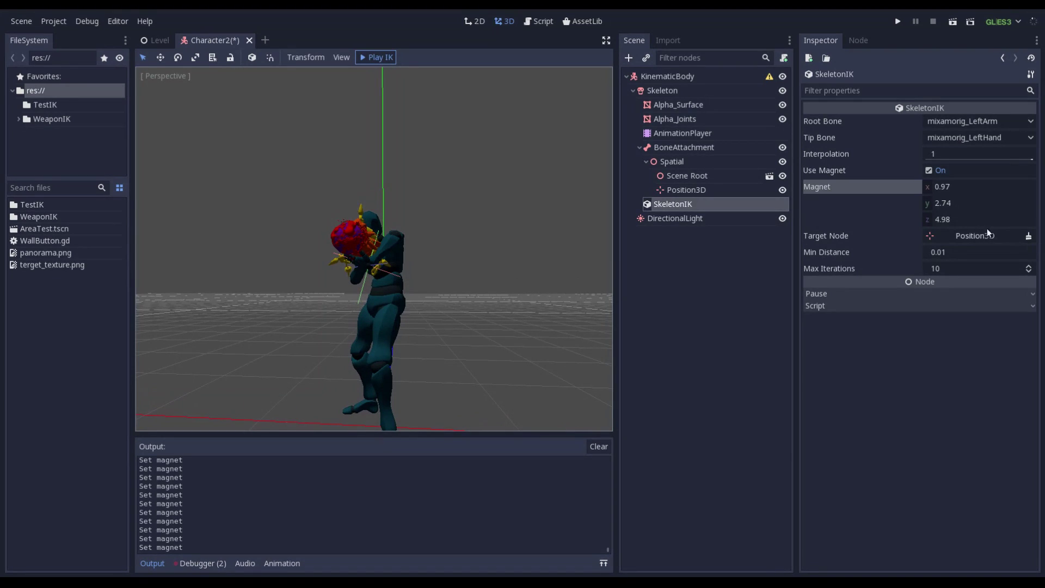
scroll(463, 271, down, 3)
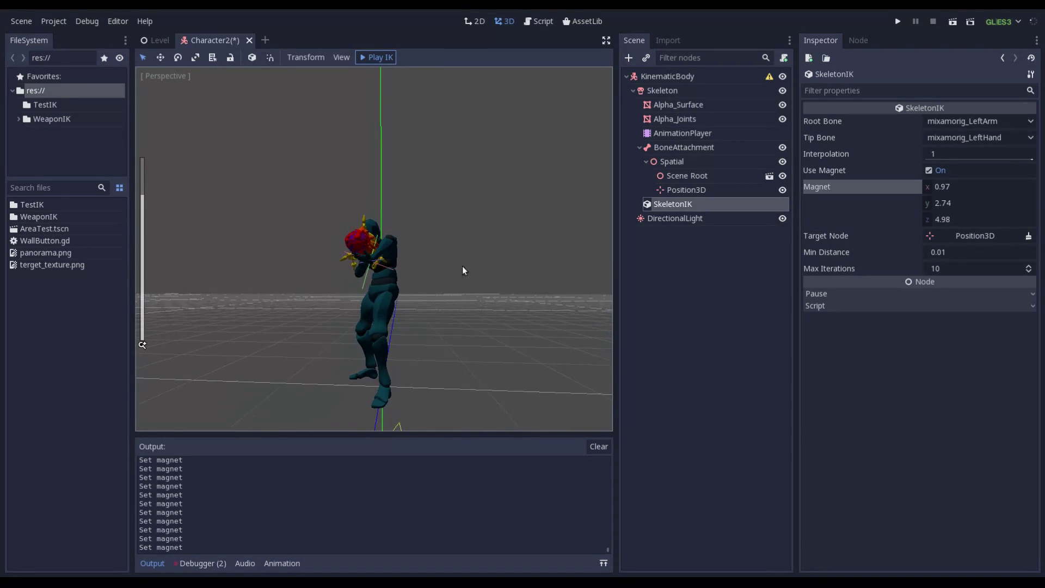
mouse_move(952, 187)
mouse_down()
mouse_move(1034, 187)
mouse_move(971, 187)
mouse_up()
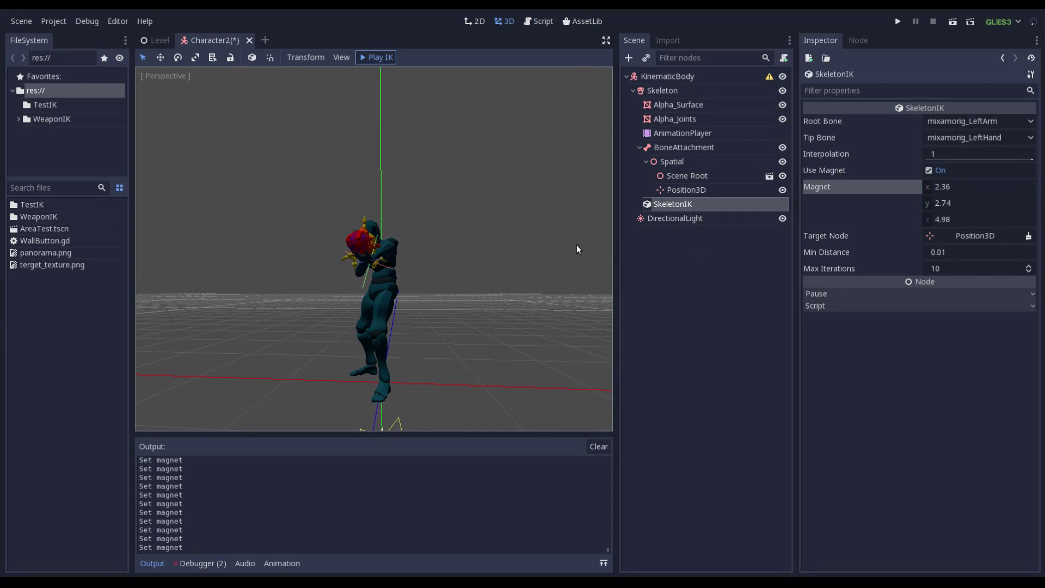
shift+middle_drag(491, 253, 456, 299)
scroll(440, 296, up, 3)
scroll(440, 296, down, 2)
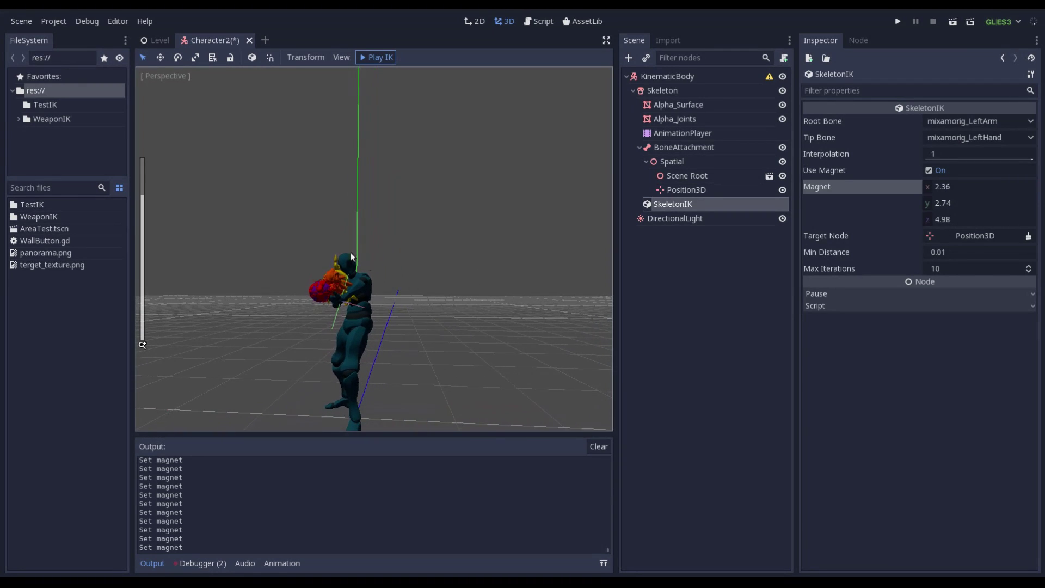
mouse_move(392, 245)
middle_down()
mouse_move(411, 256)
mouse_move(388, 261)
middle_up()
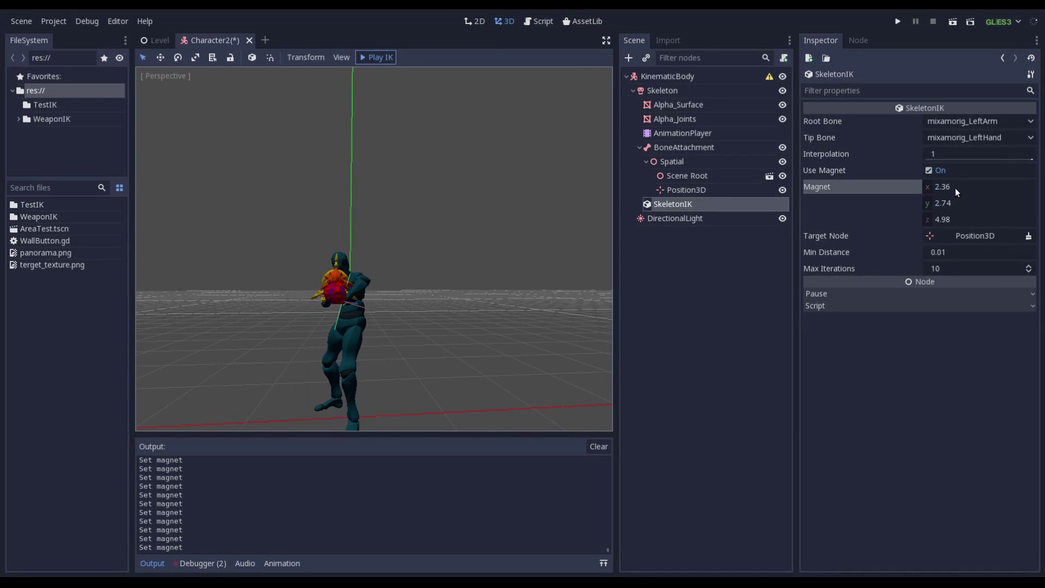
- Try an x value of -4.33 for the SkeletonIK magnet and check the arm's pose
drag(955, 188, 933, 188)
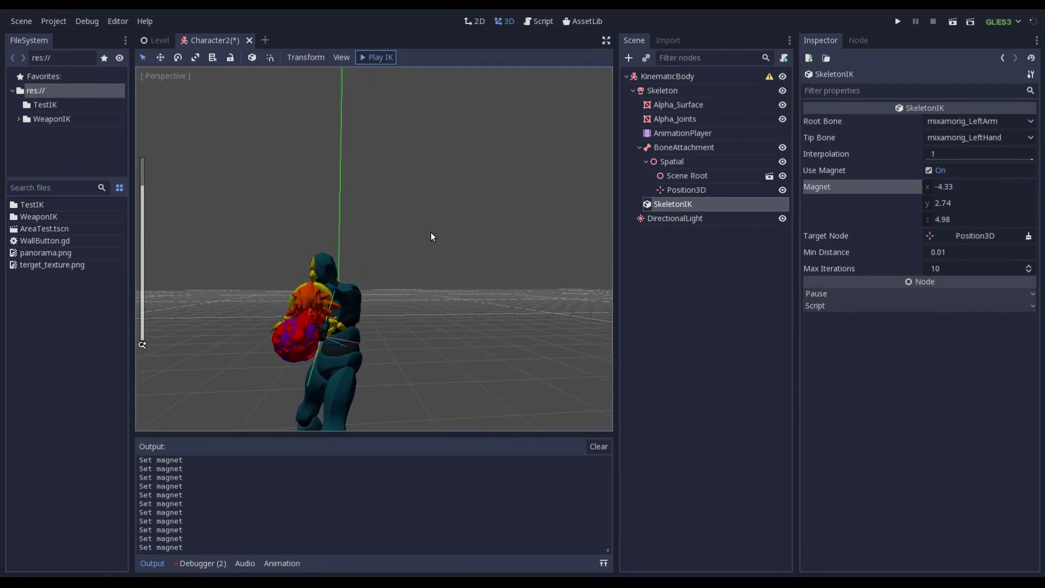
middle_drag(430, 232, 361, 236)
scroll(396, 279, up, 4)
- Set the SkeletonIK magnet's x to 2.09 and y to -18.3 so the left elbow points down
drag(945, 186, 1041, 186)
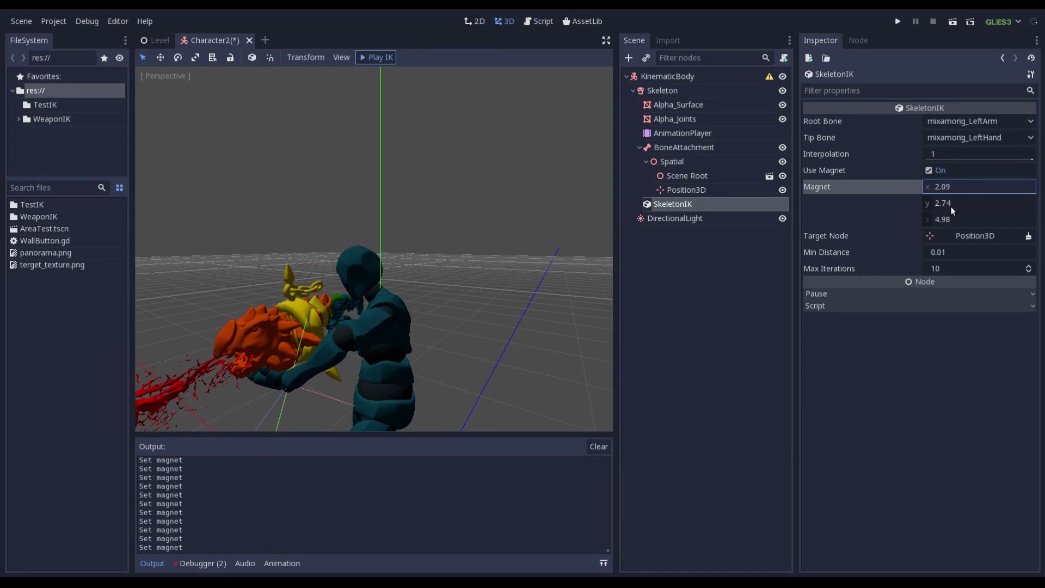
drag(950, 205, 762, 193)
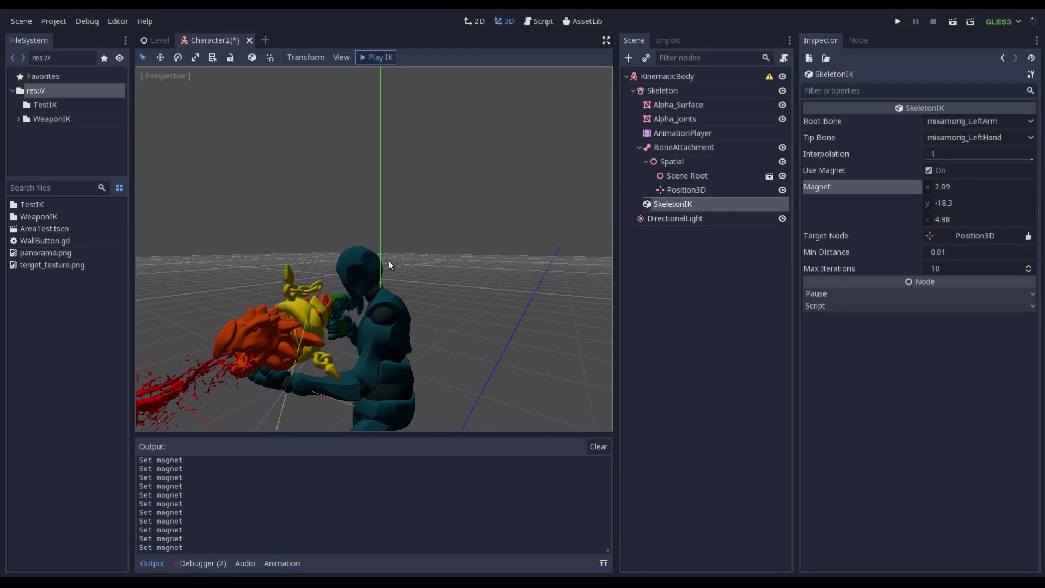
middle_drag(389, 264, 426, 202)
scroll(427, 204, up, 2)
- Save the Character2 scene, run the project to test the magnet-adjusted arm, and stop the game
key(ctrl+s)
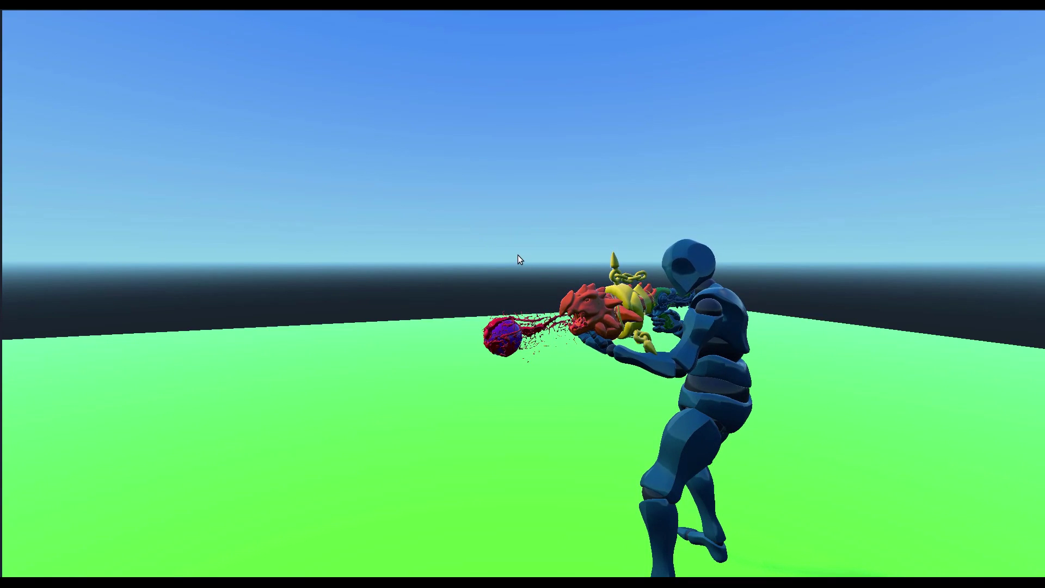
key(F8)
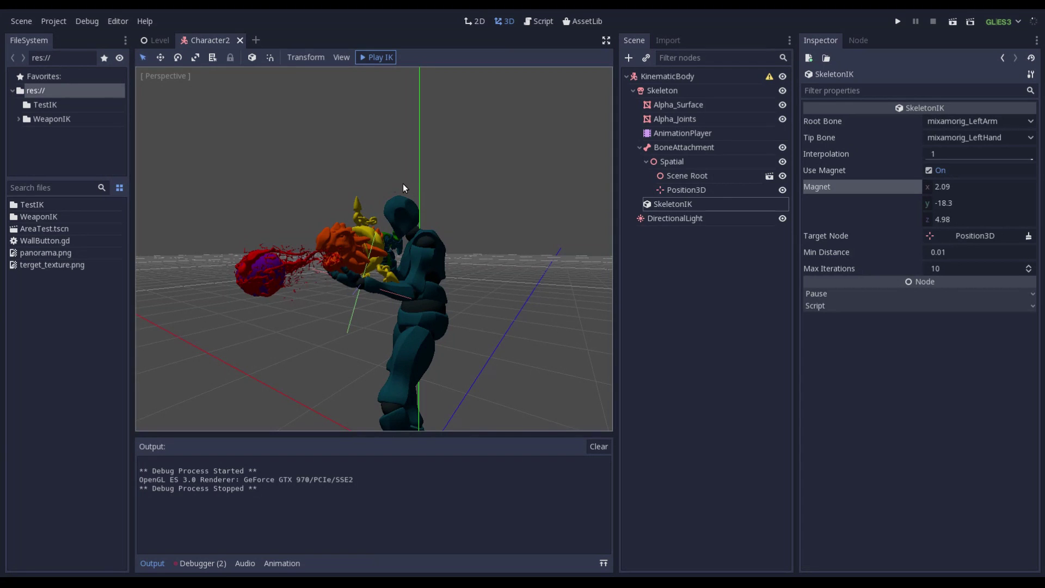
scroll(381, 163, down, 3)
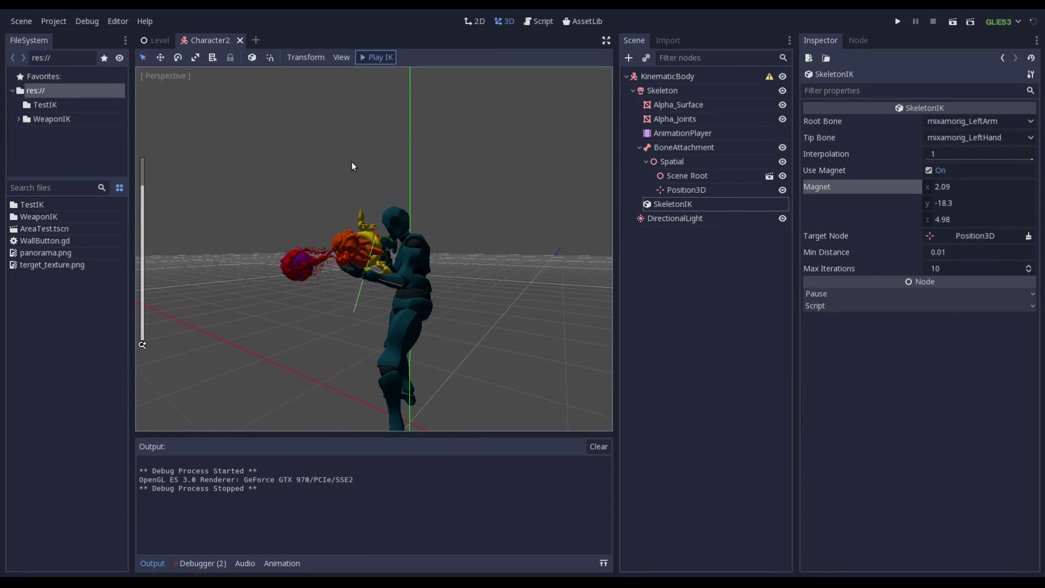
middle_drag(351, 162, 326, 179)
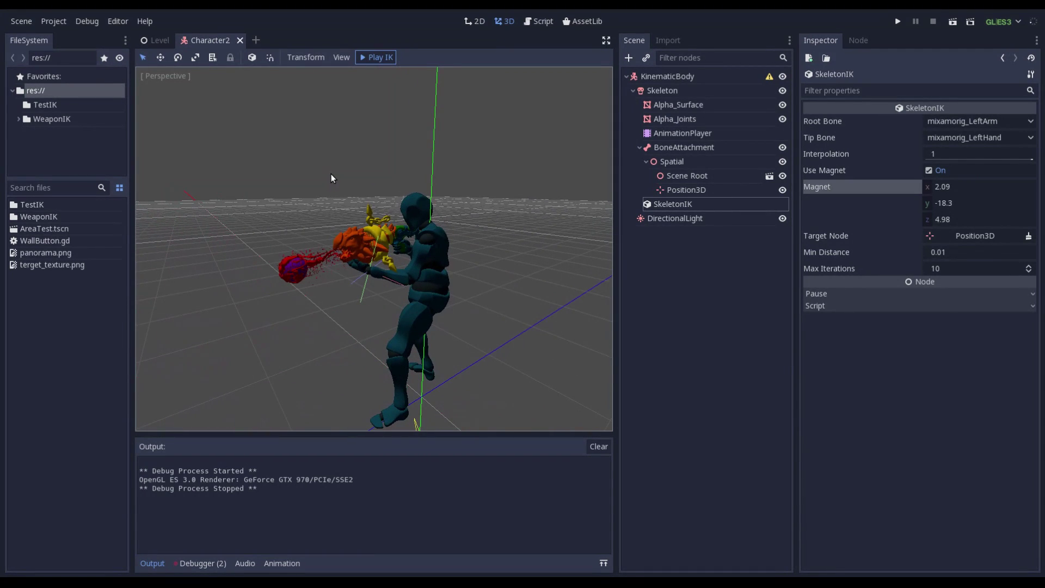